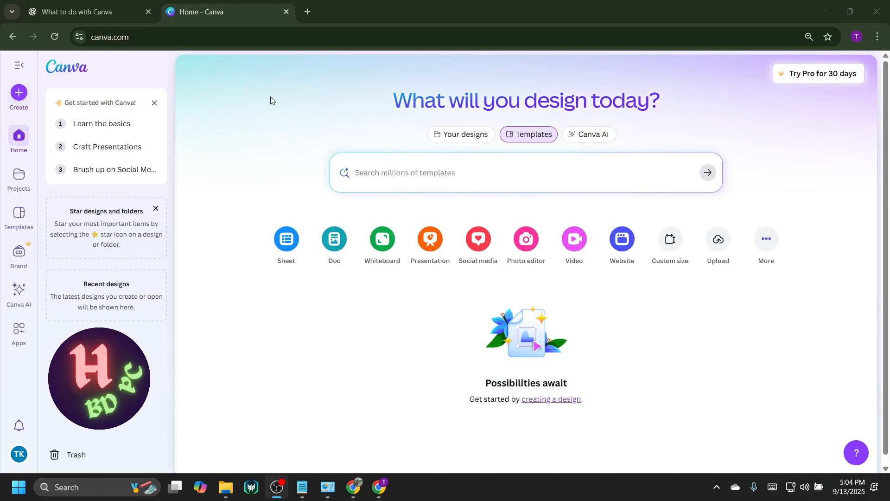
Search the web for "youtube channel profile picture size" in a new browser tab.
click(307, 12)
click(293, 31)
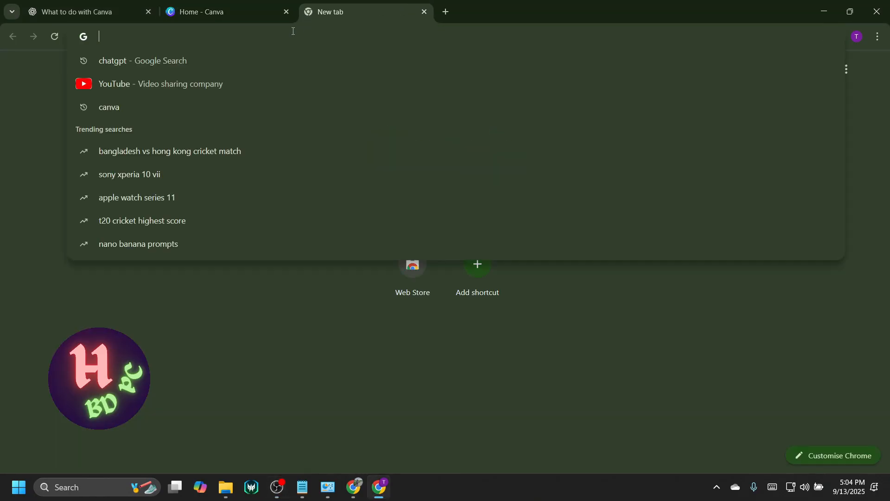
text(youtube)
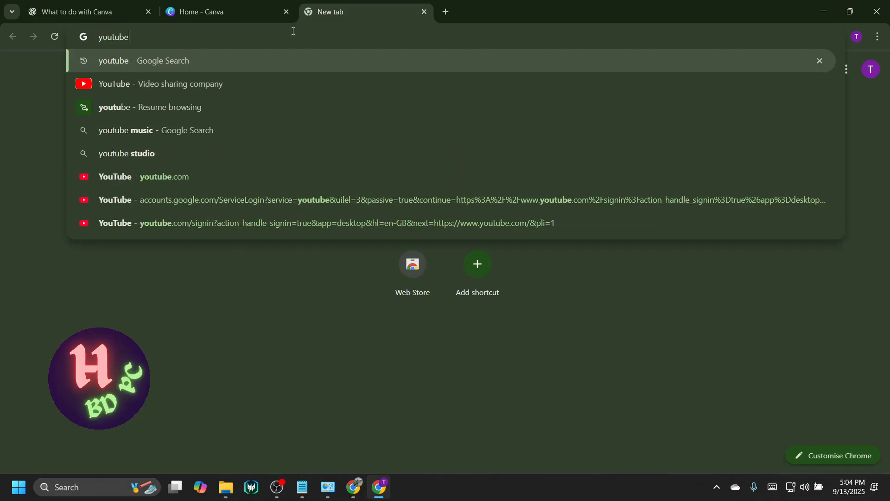
text( channel profile picture size)
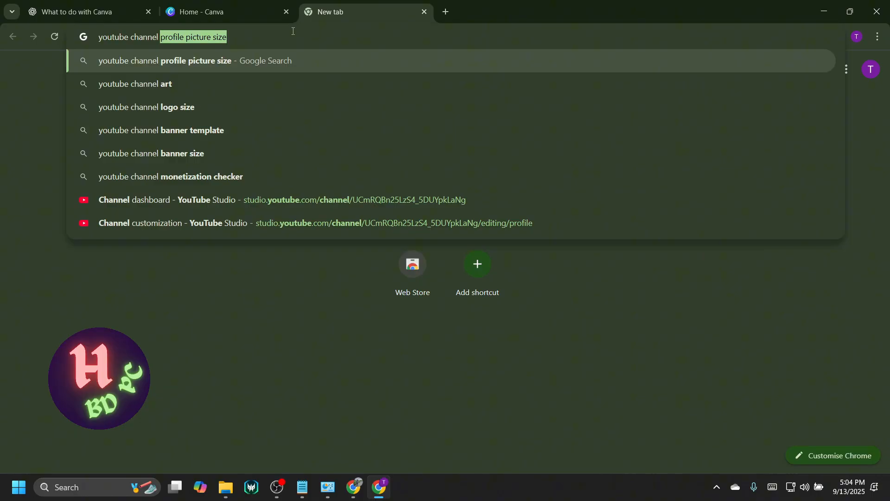
text(c)
key(BackSpace)
key(Down)
key(Return)
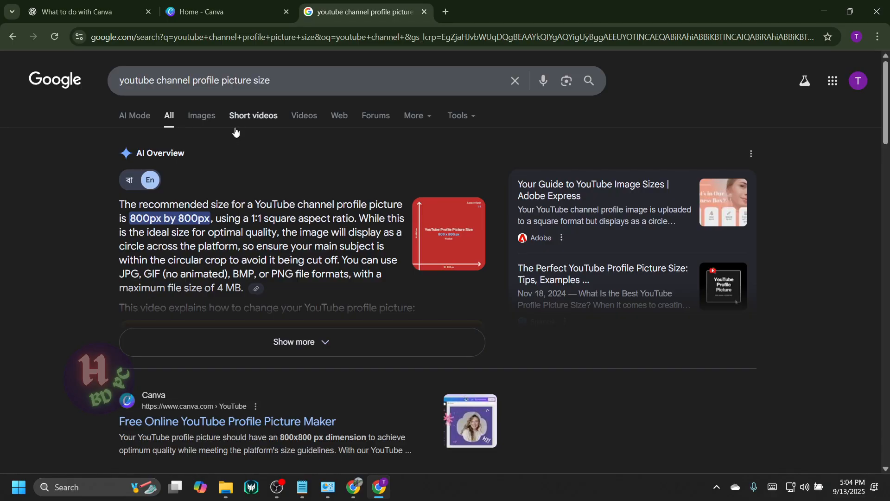
Switch back to Canva and open the custom size settings for a new design.
click(209, 13)
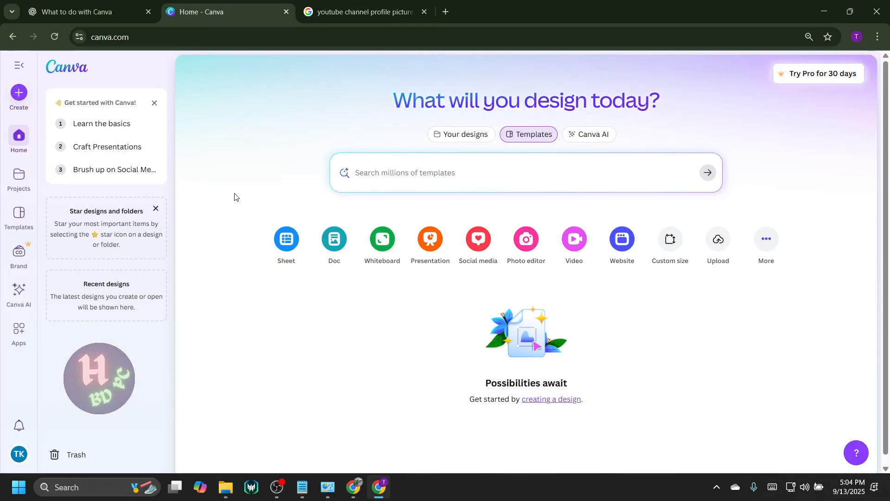
click(19, 94)
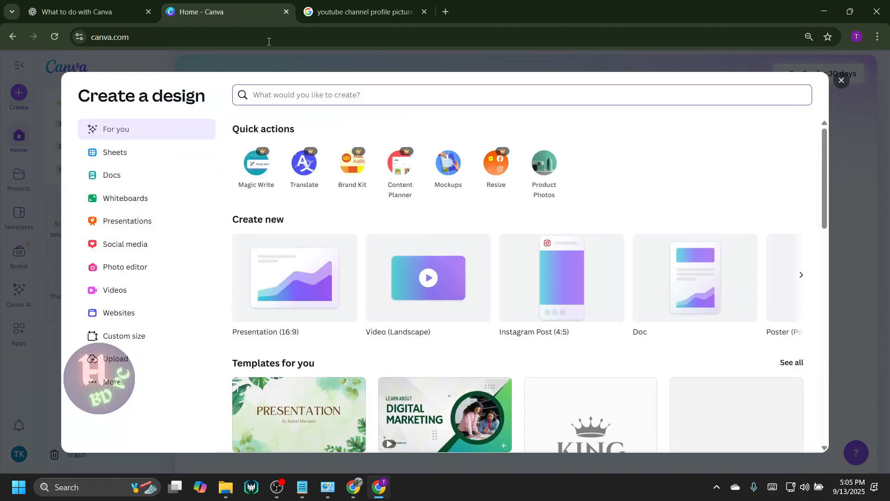
click(841, 80)
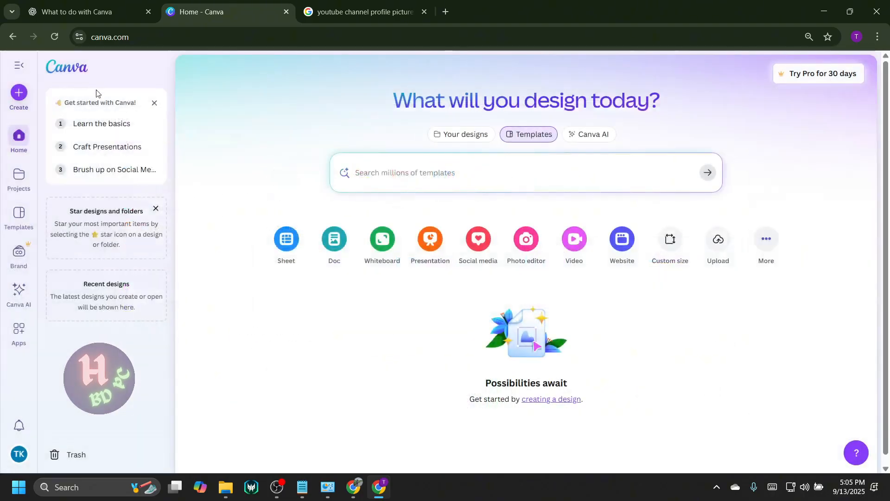
click(18, 95)
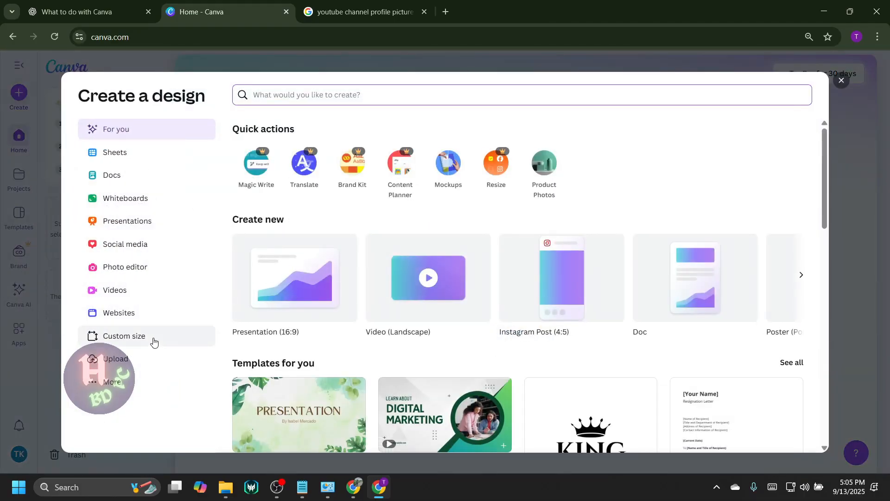
click(138, 342)
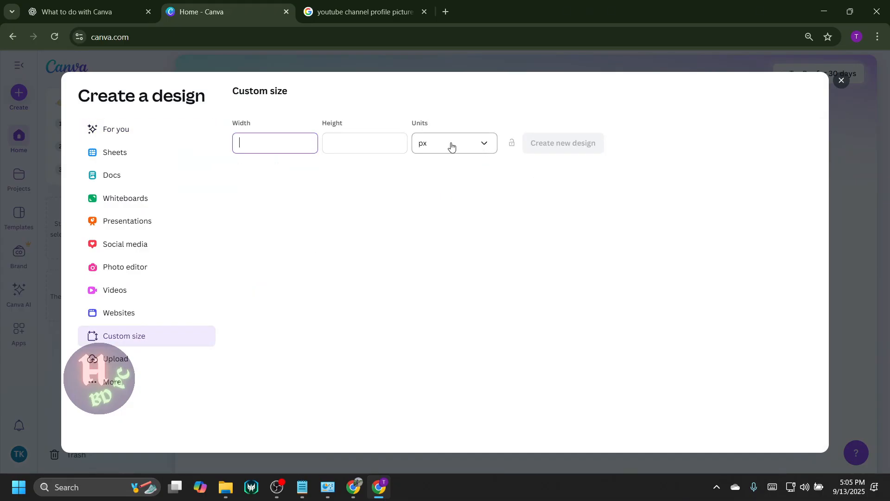
Set the custom size to 800 px wide by 800 px high and create the new design.
click(484, 143)
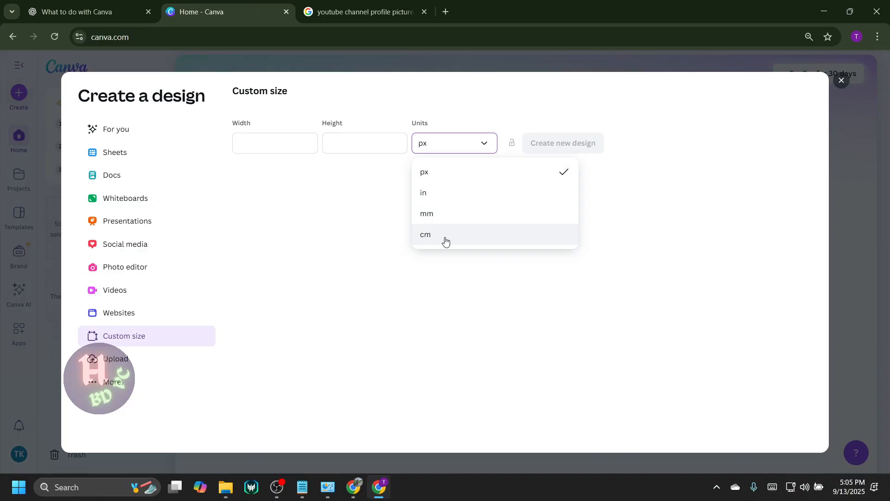
click(388, 16)
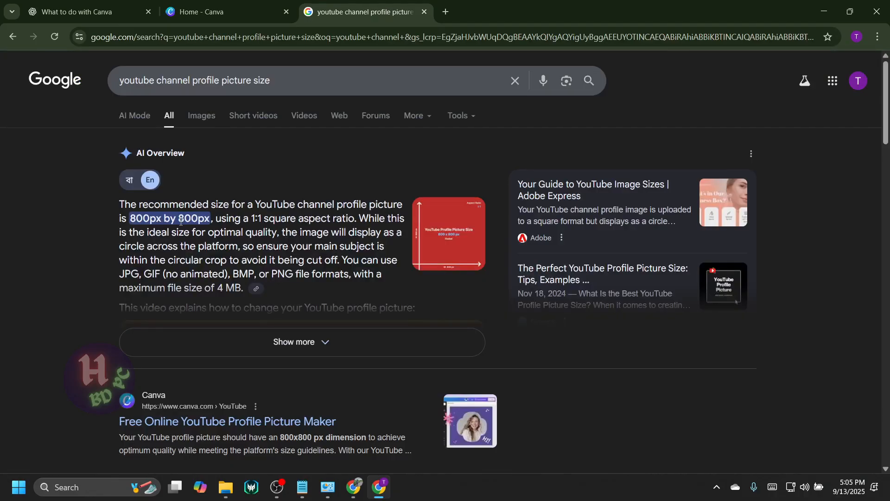
click(202, 12)
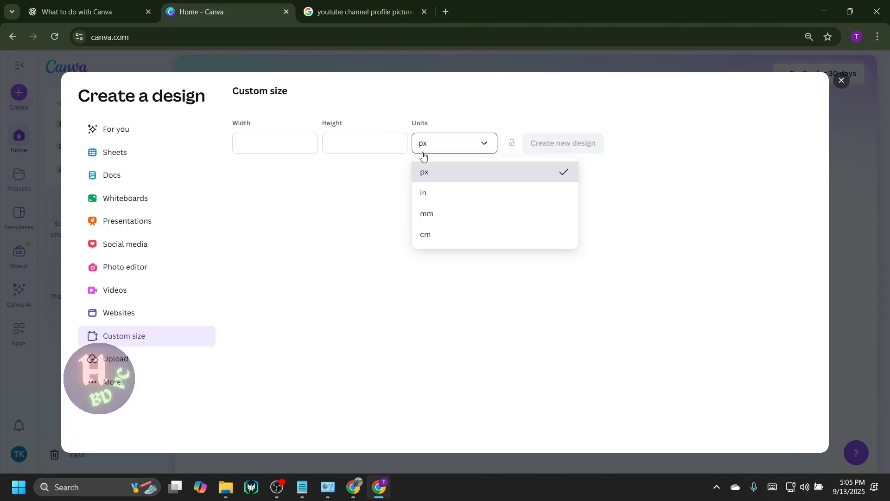
click(441, 172)
click(284, 142)
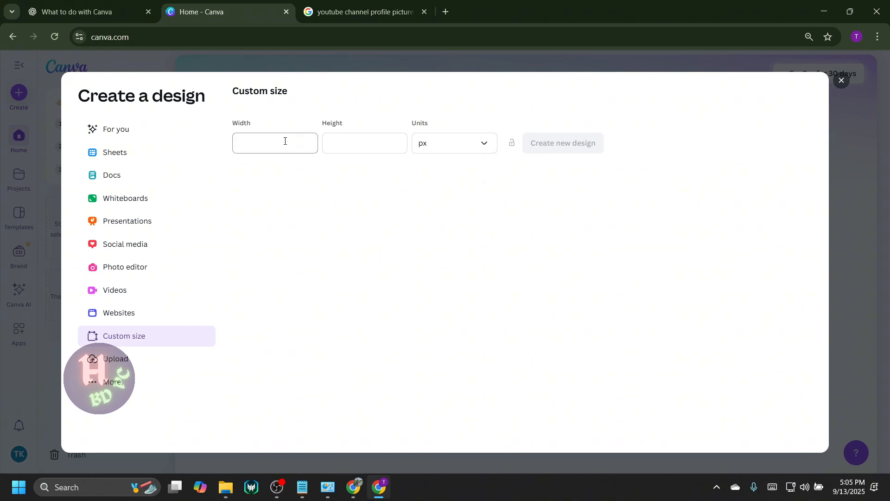
key(Tab)
text(800)
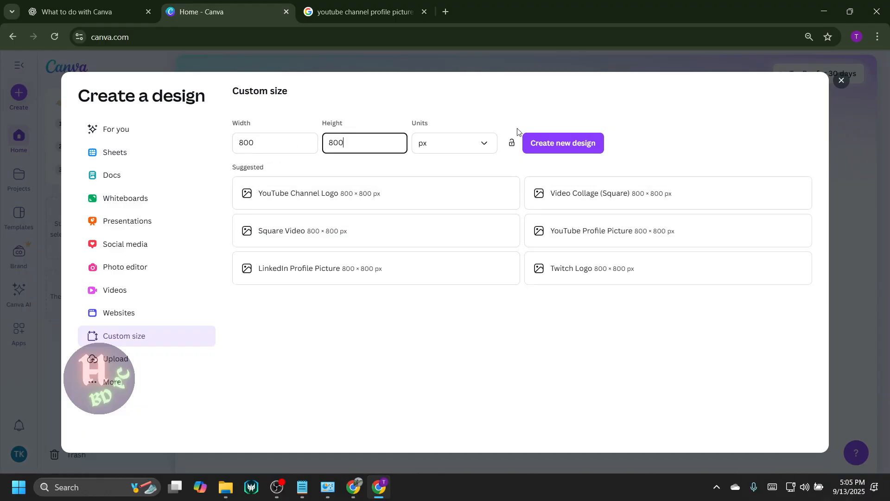
click(533, 142)
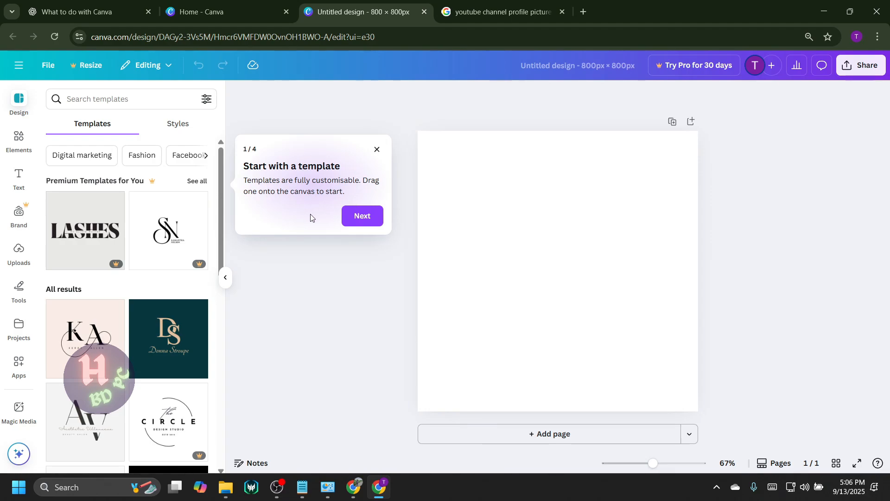
Step through the four editor introduction tips and dismiss the last one.
click(362, 217)
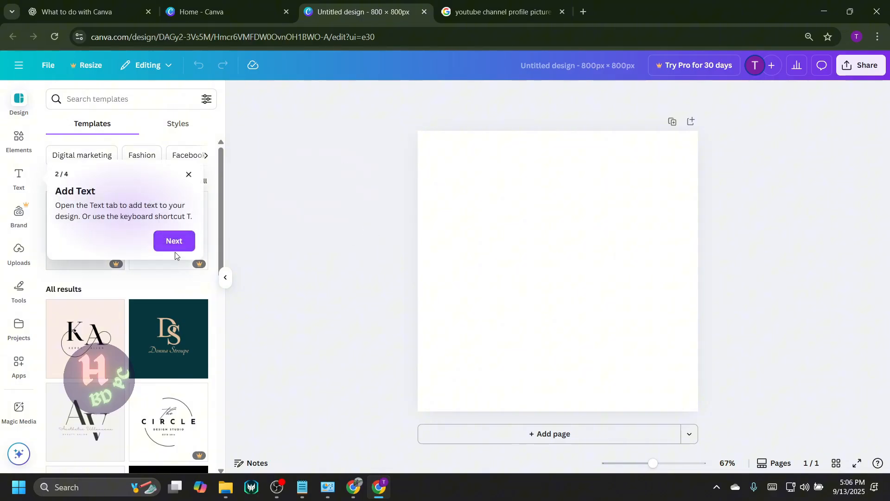
click(171, 250)
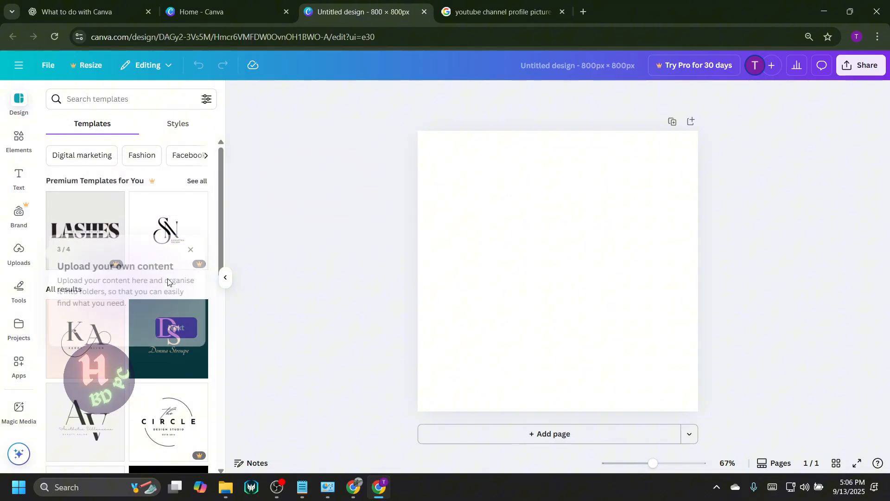
click(172, 329)
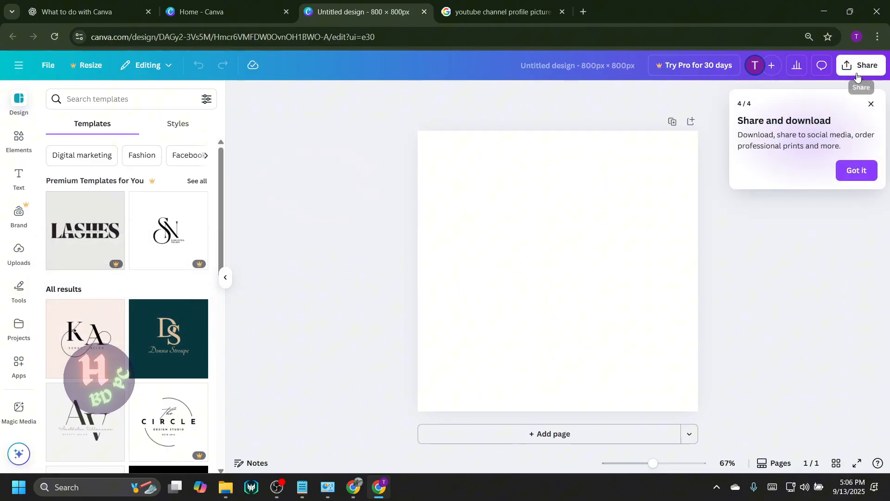
click(870, 104)
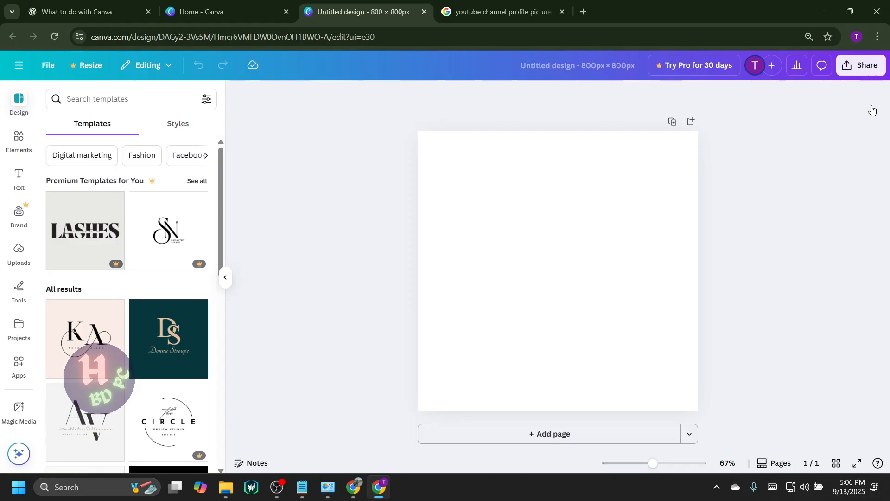
Upload the black mask photo from the LOGO folder inside Downloads > H BD PC.
click(19, 253)
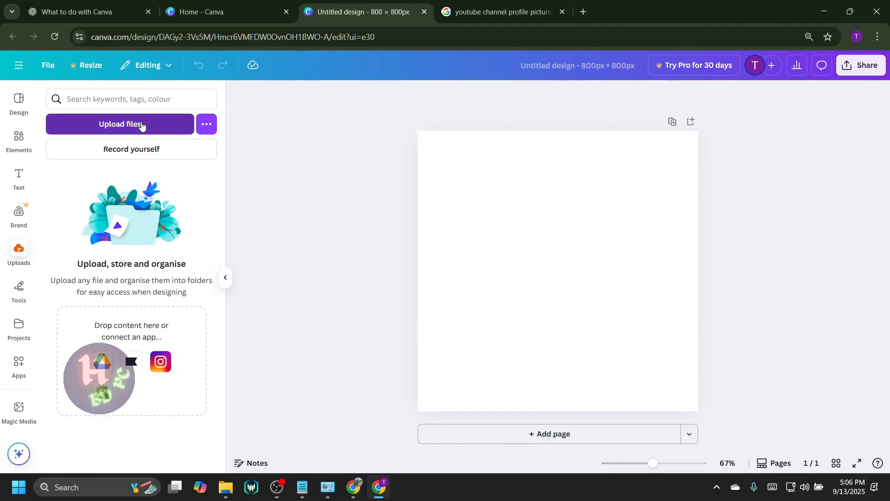
click(142, 124)
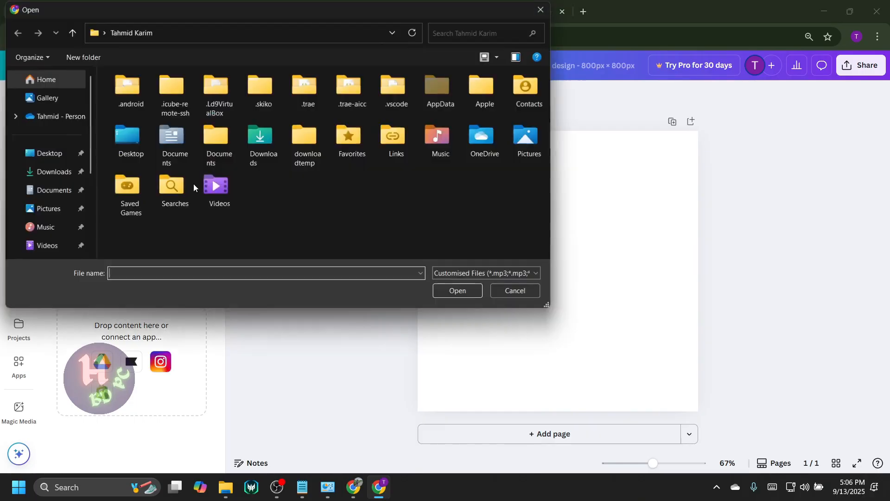
click(53, 173)
double_click(123, 103)
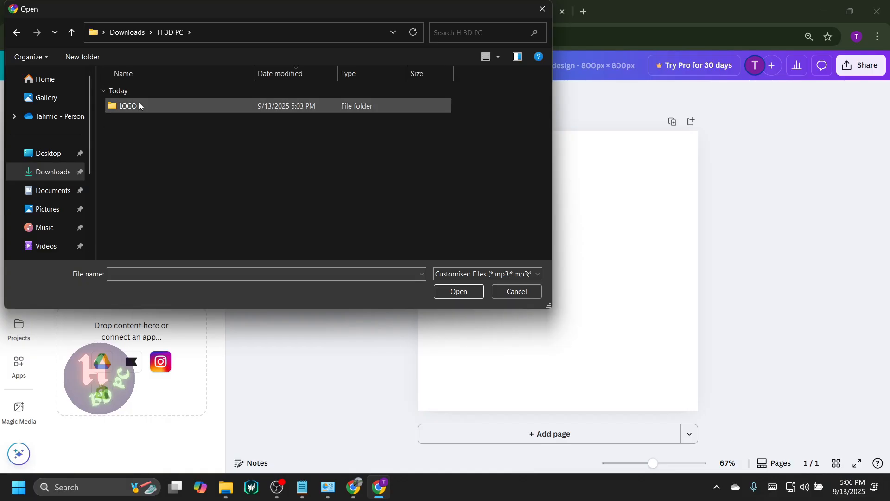
double_click(139, 106)
double_click(150, 107)
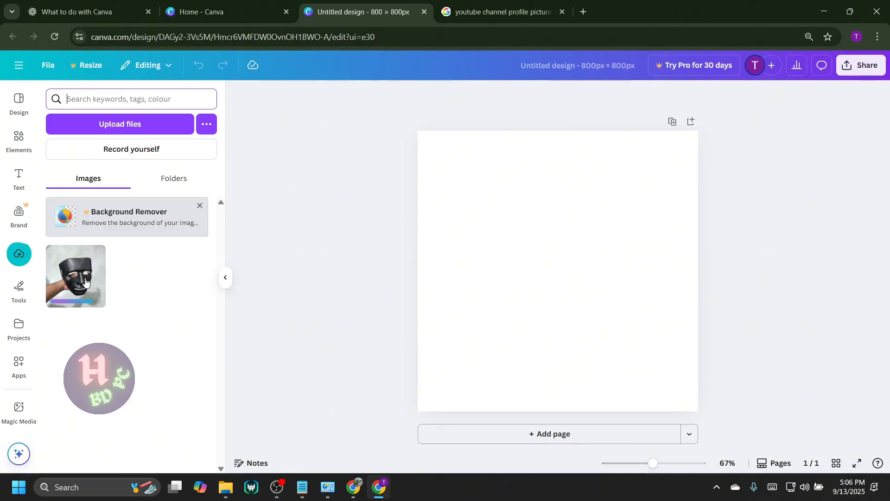
Add the uploaded mask photo to the page, align it to the upper-left page corner and enlarge it to the full page width.
click(86, 282)
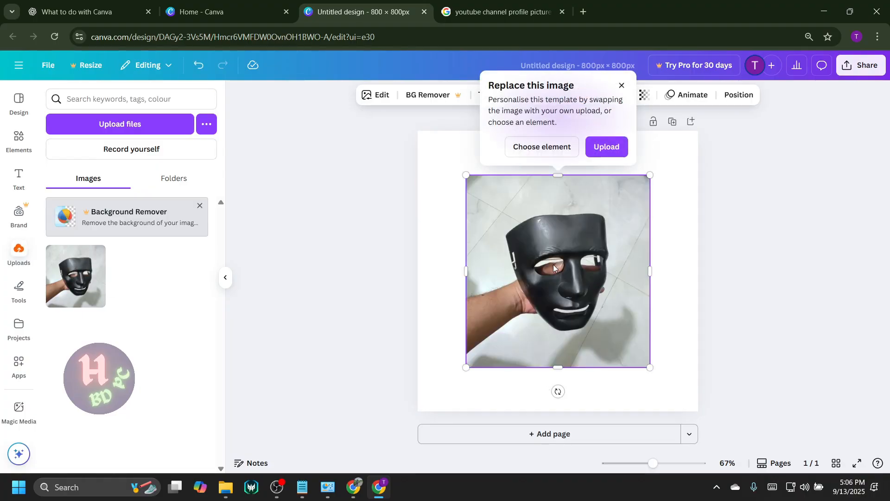
drag(585, 271, 537, 227)
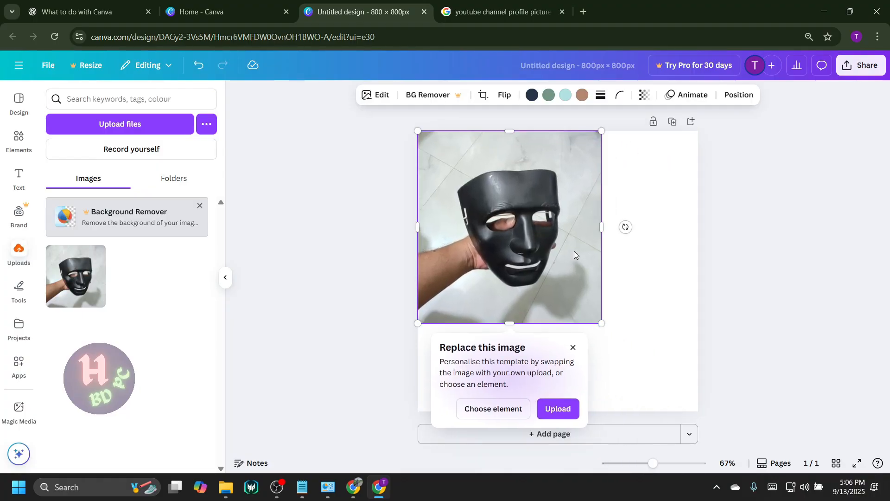
drag(602, 323, 698, 424)
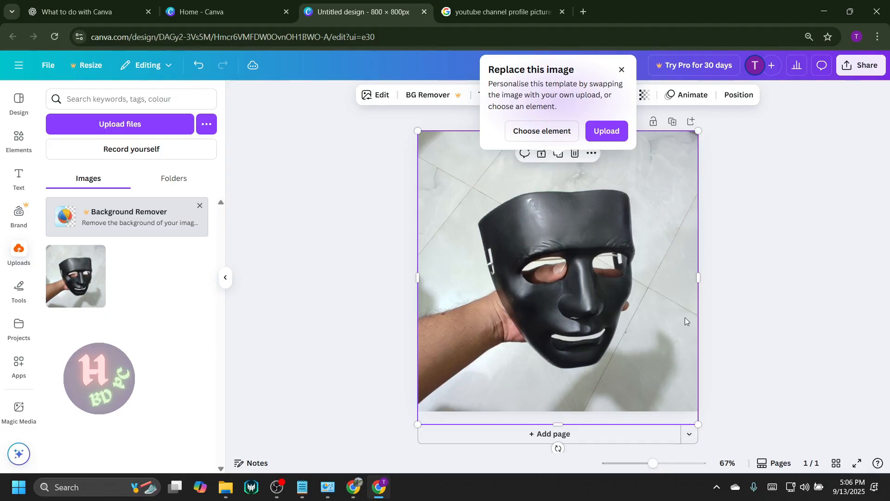
click(774, 251)
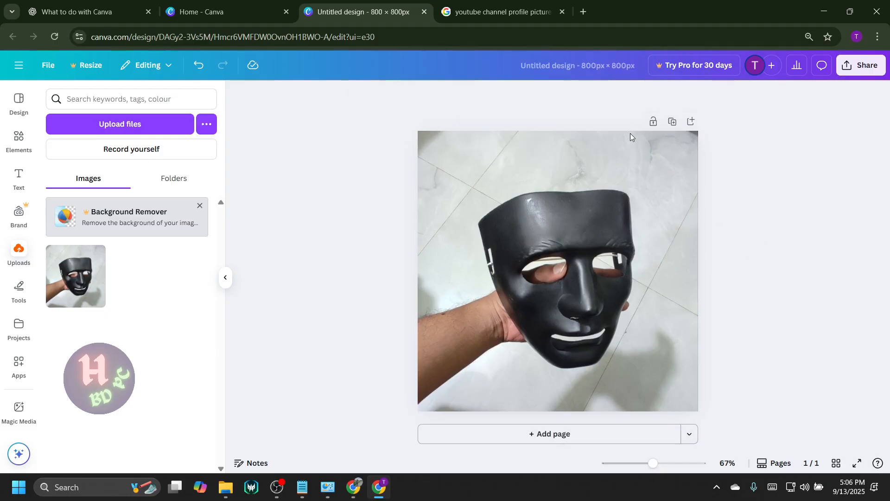
double_click(626, 157)
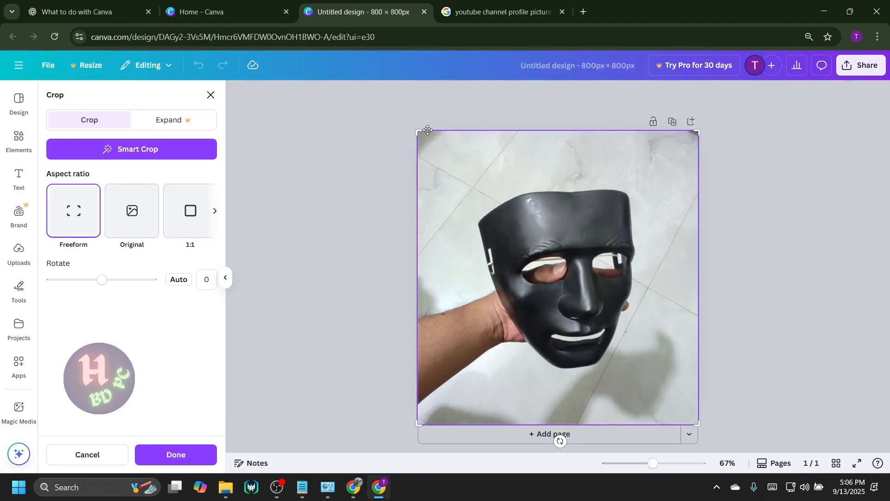
drag(420, 132, 425, 156)
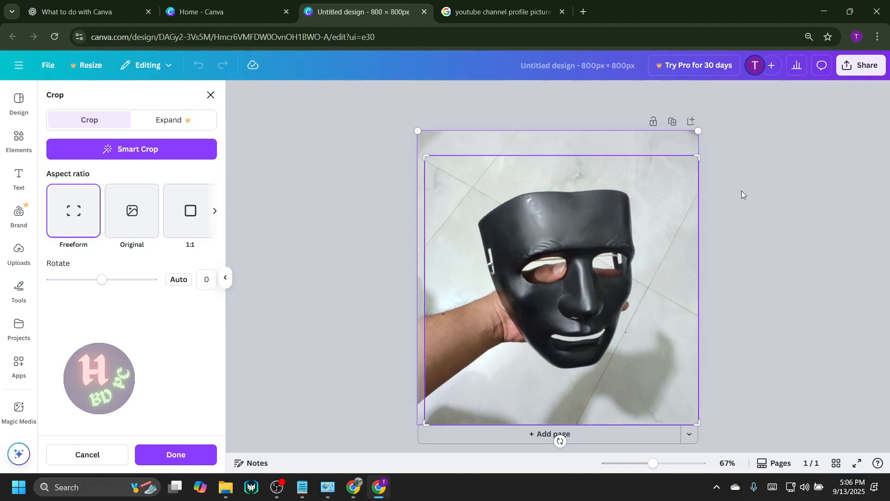
click(676, 273)
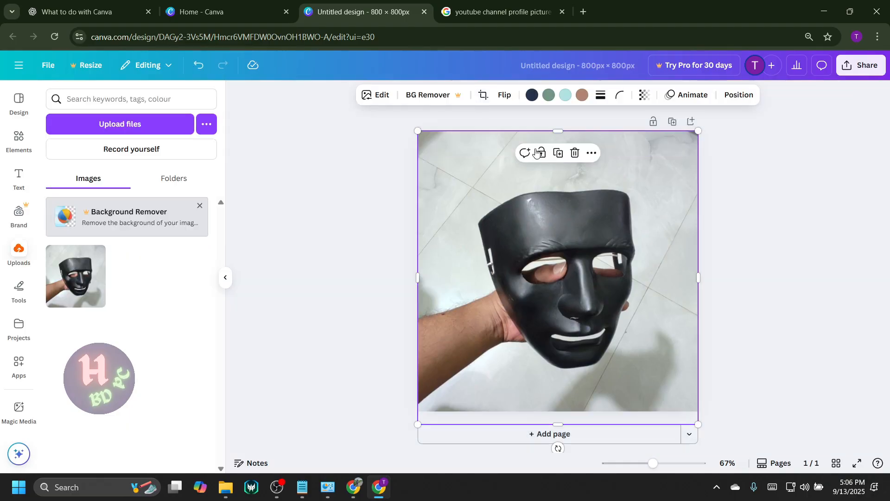
Crop the mask photo freeform, trimming strips off its upper, lower and left edges, and select the cropped photo.
double_click(464, 172)
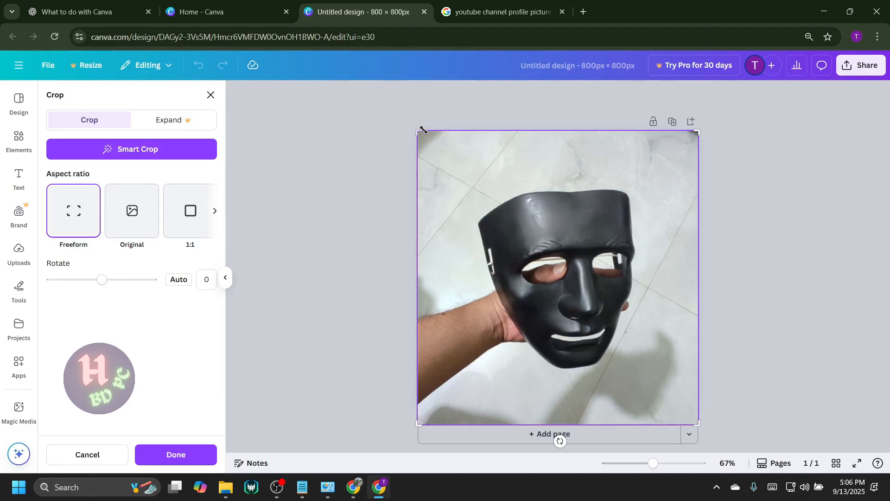
drag(417, 134, 425, 163)
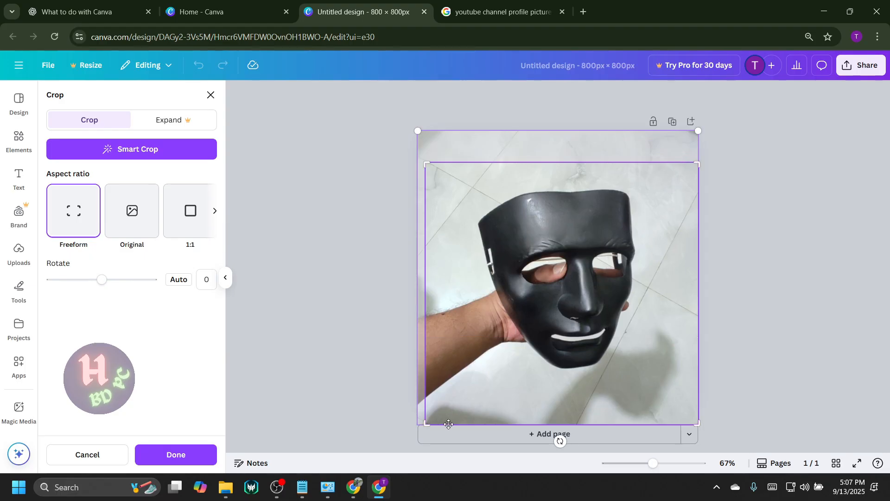
drag(426, 423, 432, 404)
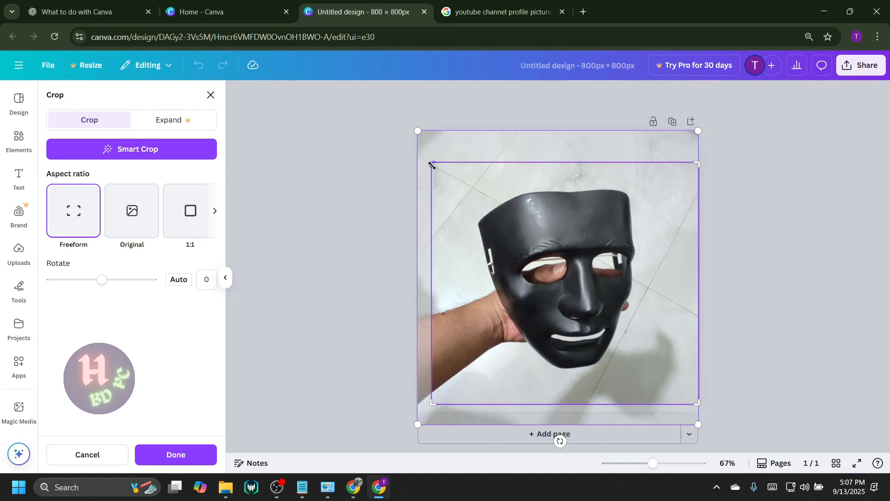
drag(431, 165, 442, 166)
key(Return)
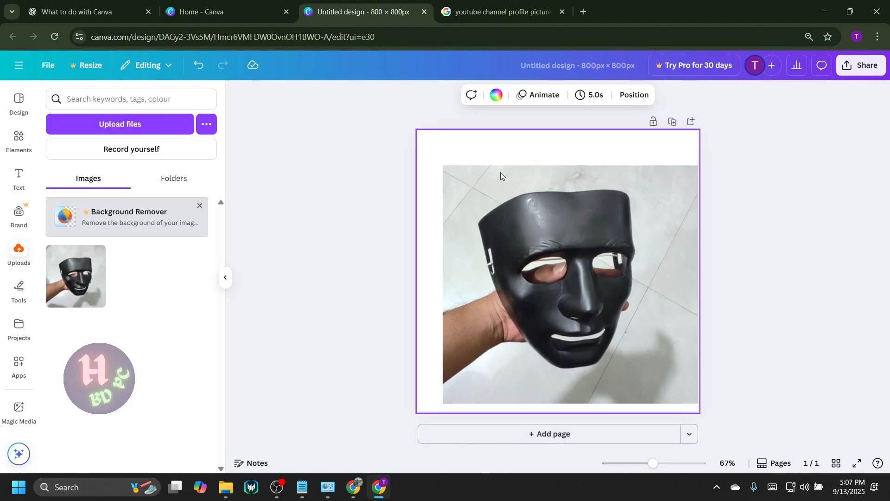
click(518, 211)
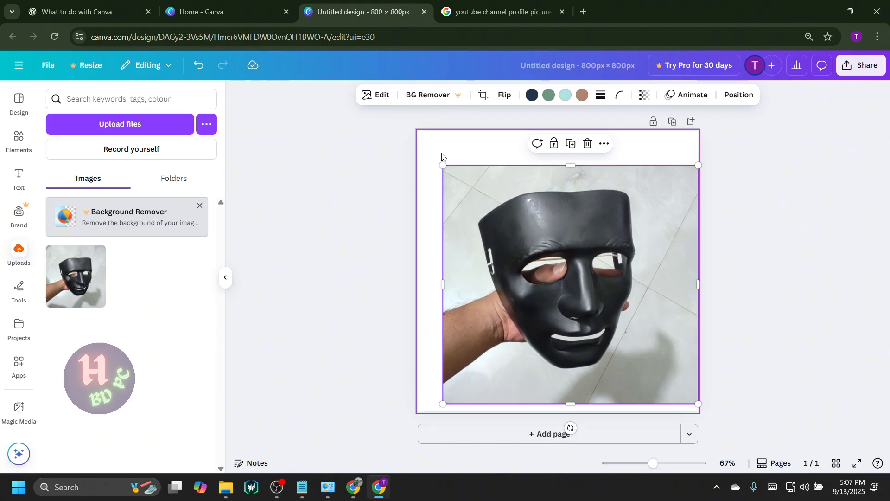
Enlarge the cropped mask photo from the upper edge of the page until it covers the whole page, slightly overhanging both sides.
mouse_move(443, 167)
mouse_down()
mouse_move(413, 134)
mouse_move(433, 156)
mouse_up()
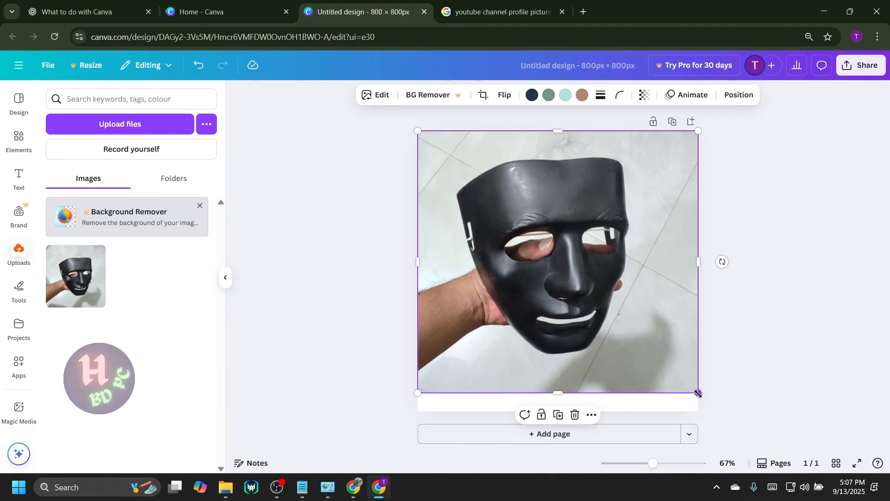
drag(698, 393, 675, 398)
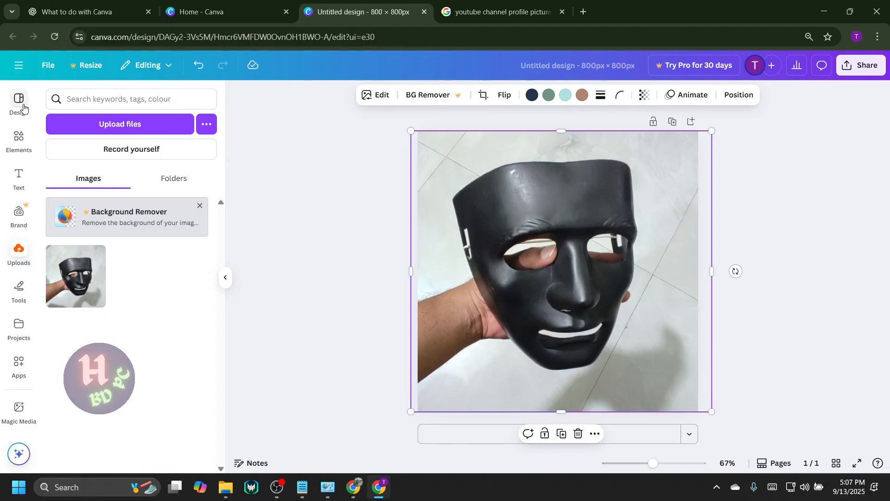
click(19, 64)
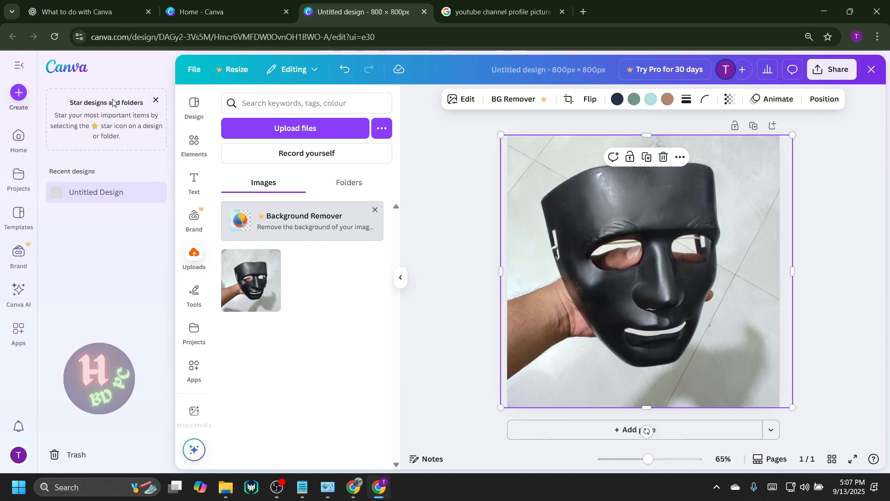
click(19, 65)
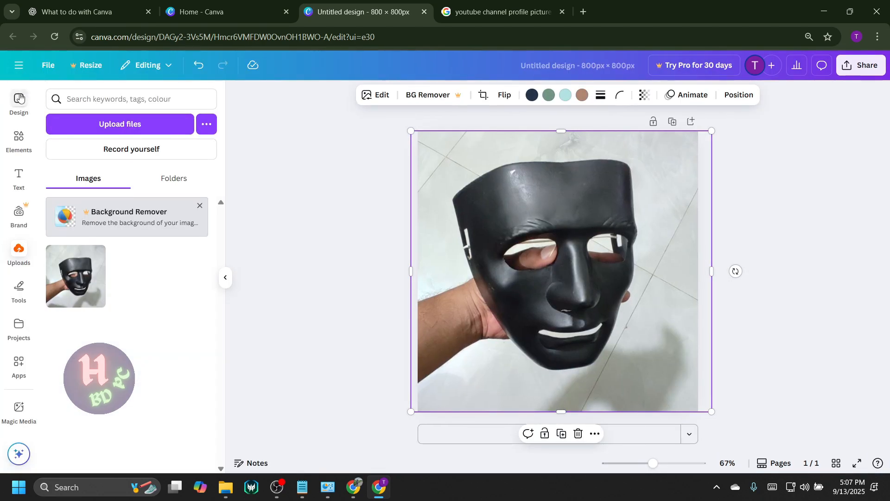
Add a default heading text box on top of the mask photo.
click(19, 178)
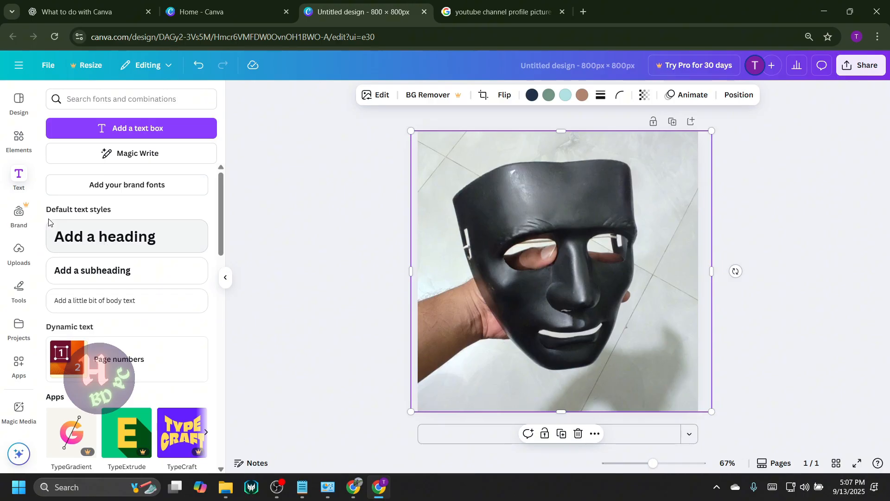
click(132, 246)
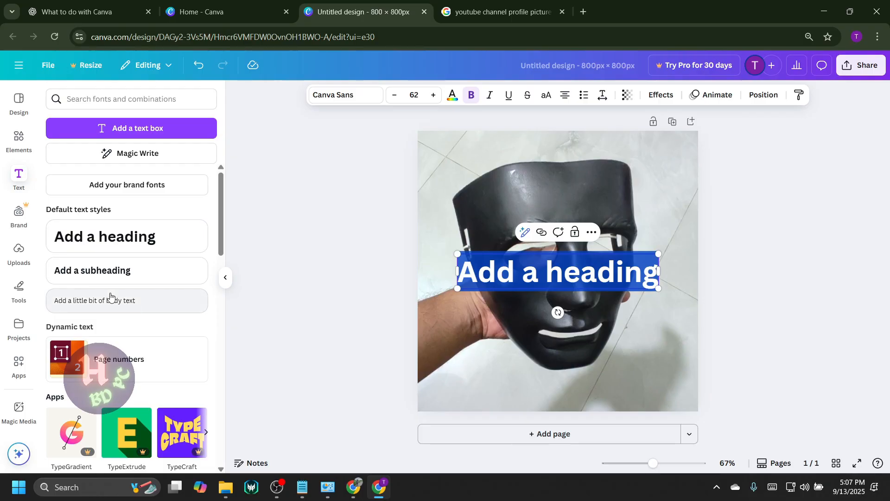
Browse the ready-made font combinations for a text design that can be used without a Pro subscription.
scroll(112, 271, down, 10)
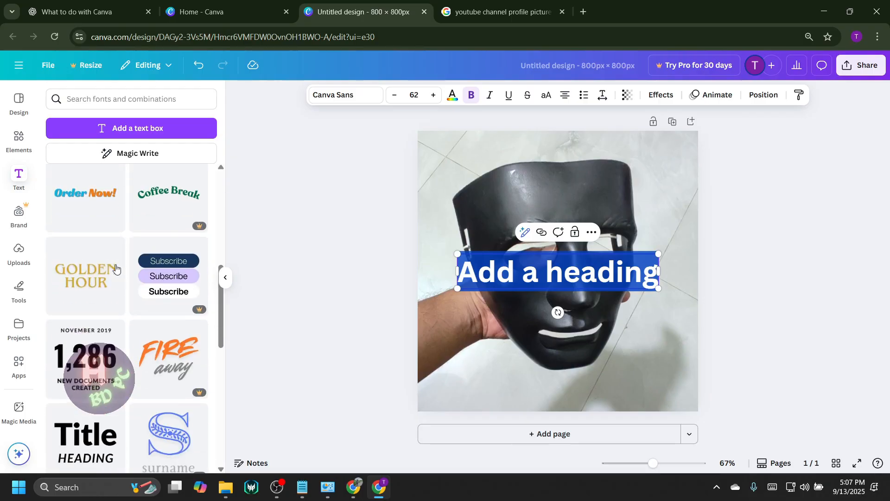
scroll(138, 252, down, 4)
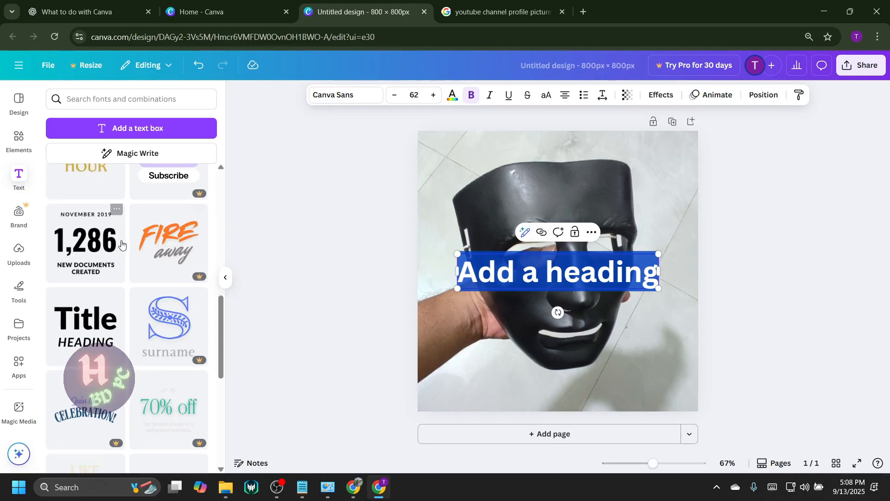
scroll(134, 263, down, 3)
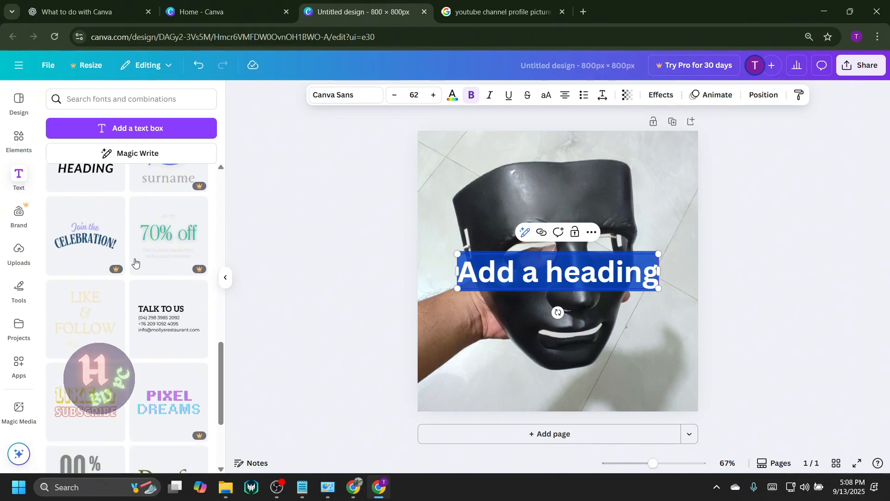
scroll(135, 263, down, 3)
scroll(136, 263, down, 6)
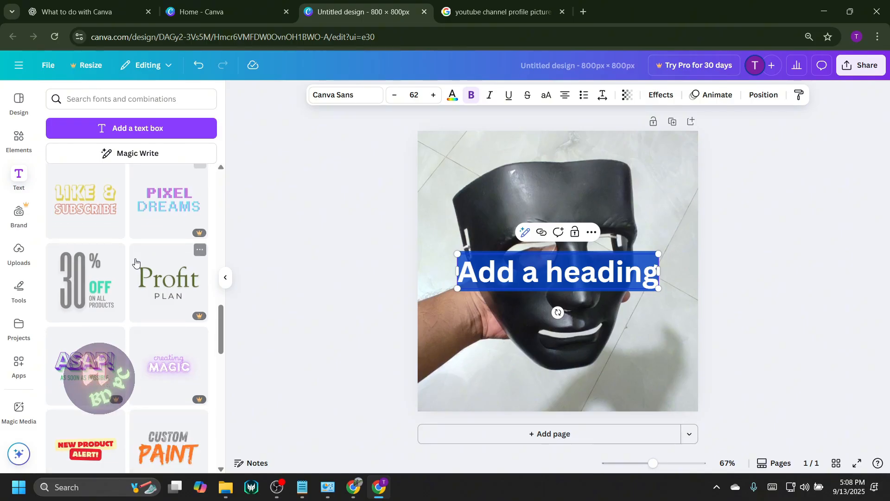
scroll(136, 265, down, 5)
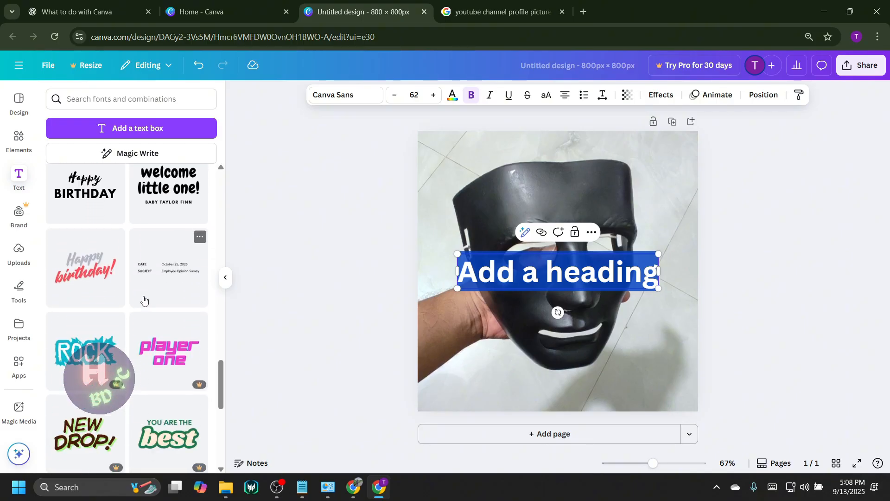
scroll(137, 316, down, 4)
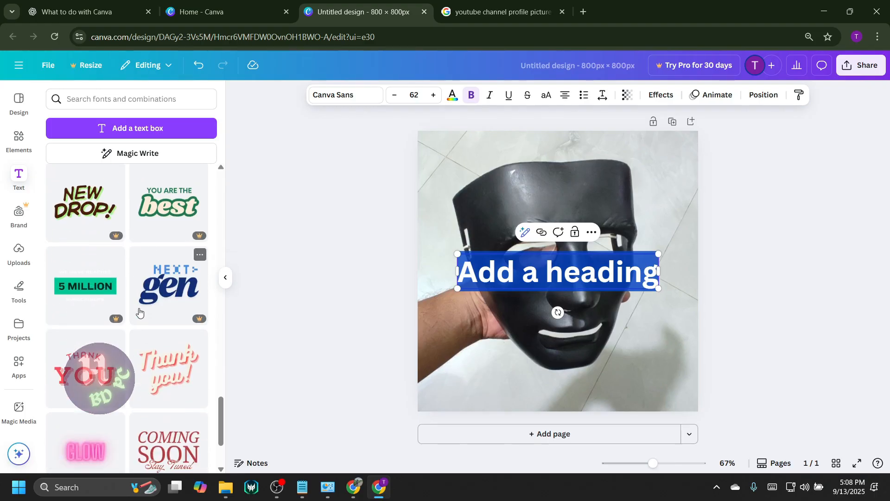
scroll(139, 312, down, 3)
scroll(139, 313, down, 4)
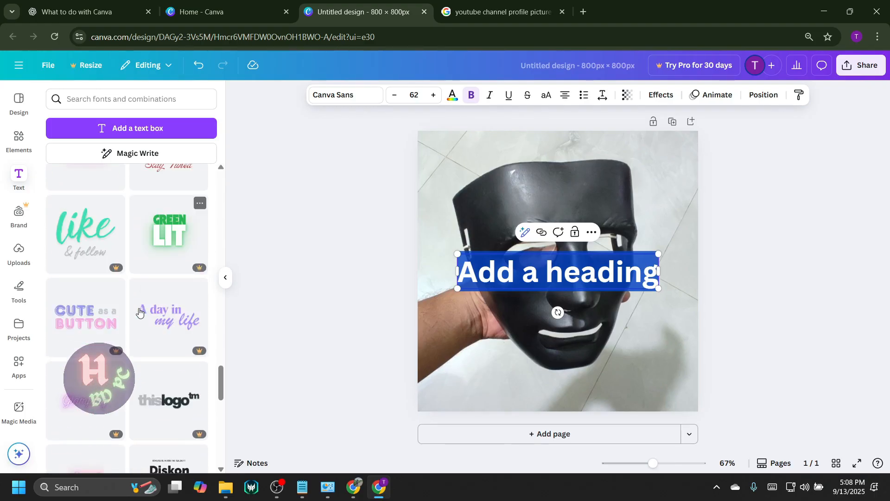
scroll(139, 312, up, 2)
scroll(140, 312, up, 2)
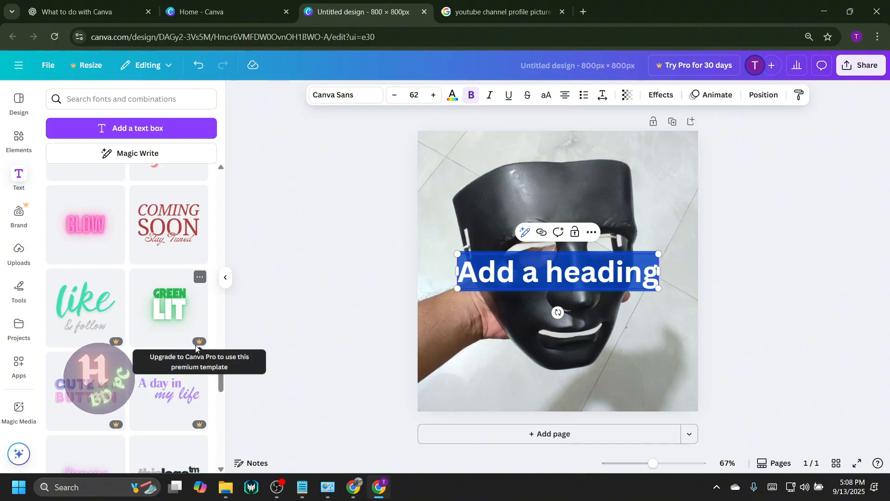
scroll(158, 306, down, 2)
scroll(160, 304, down, 3)
scroll(174, 311, up, 5)
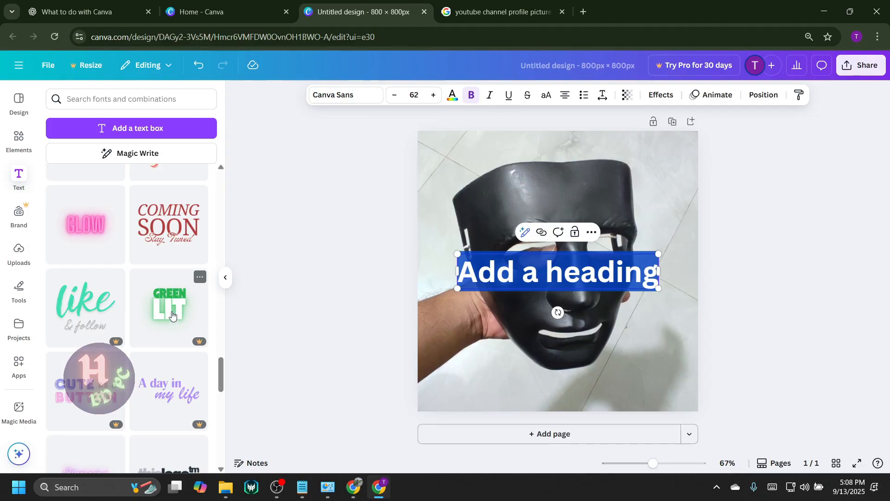
scroll(170, 310, down, 9)
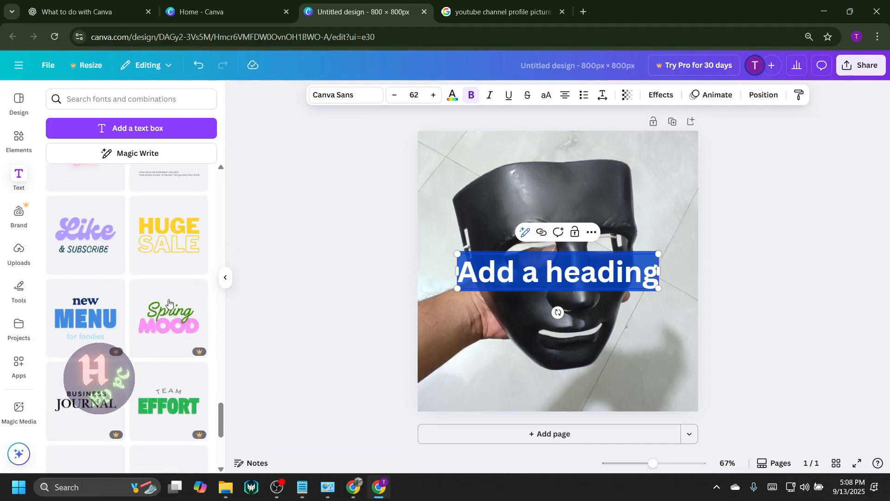
scroll(165, 307, down, 6)
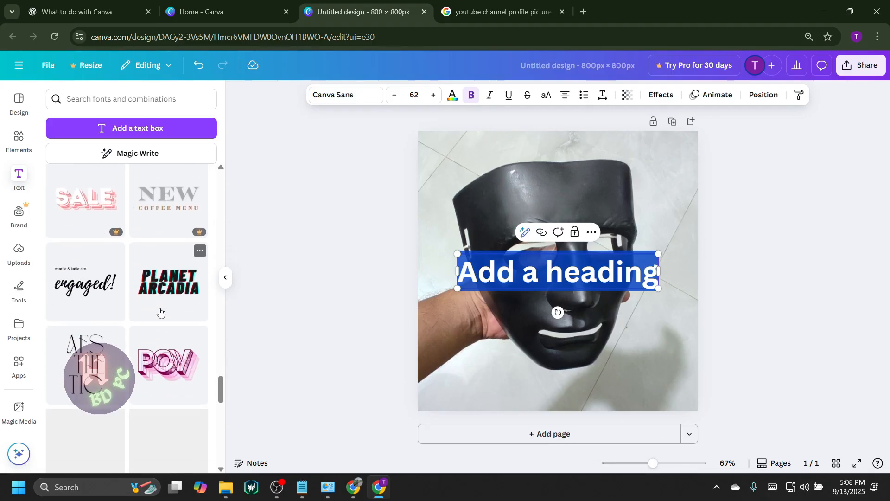
scroll(158, 314, down, 2)
scroll(155, 310, down, 3)
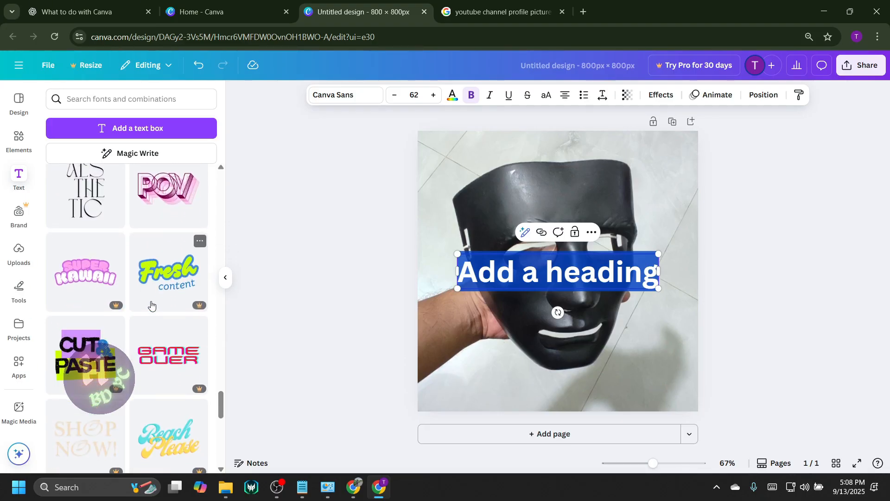
scroll(161, 314, down, 6)
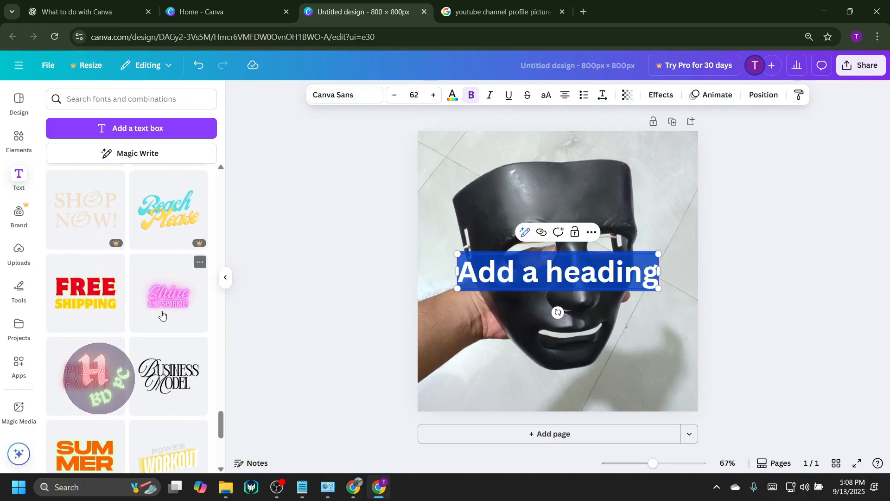
scroll(161, 324, down, 5)
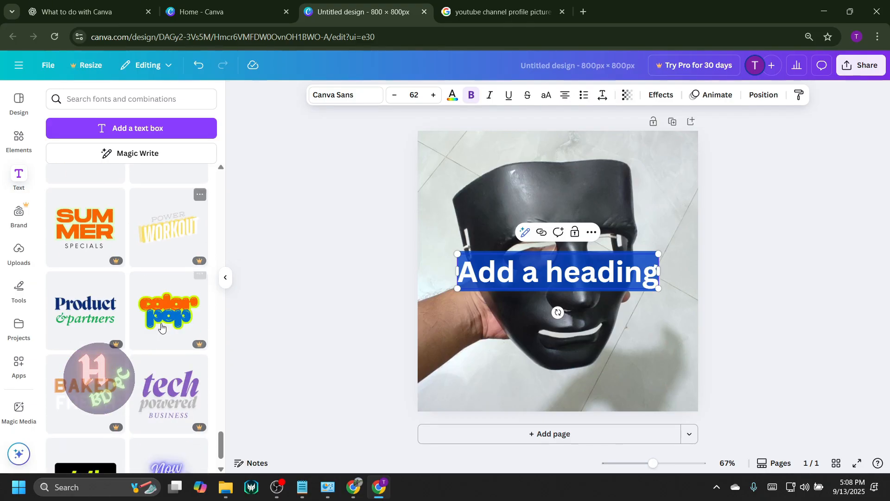
scroll(162, 328, down, 3)
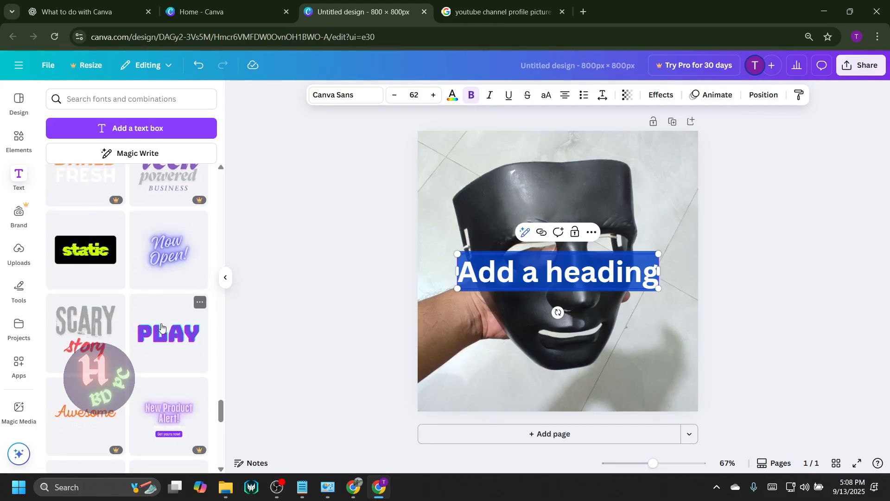
scroll(157, 330, down, 3)
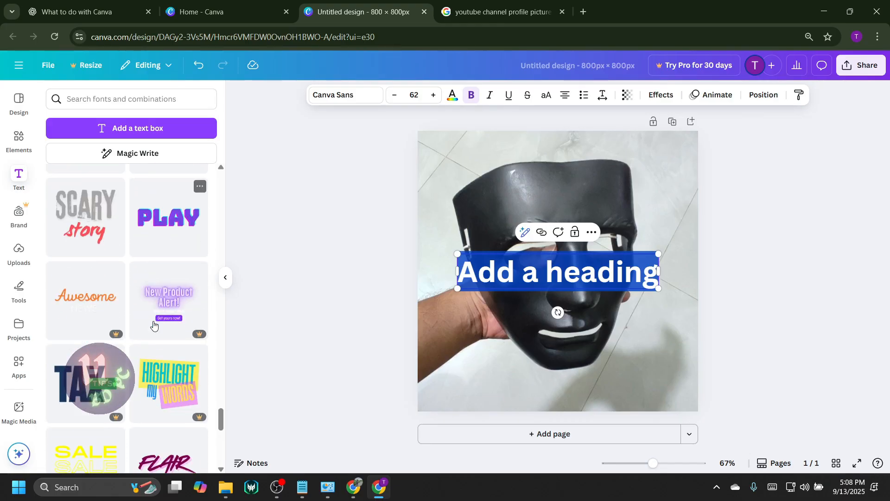
scroll(162, 331, down, 3)
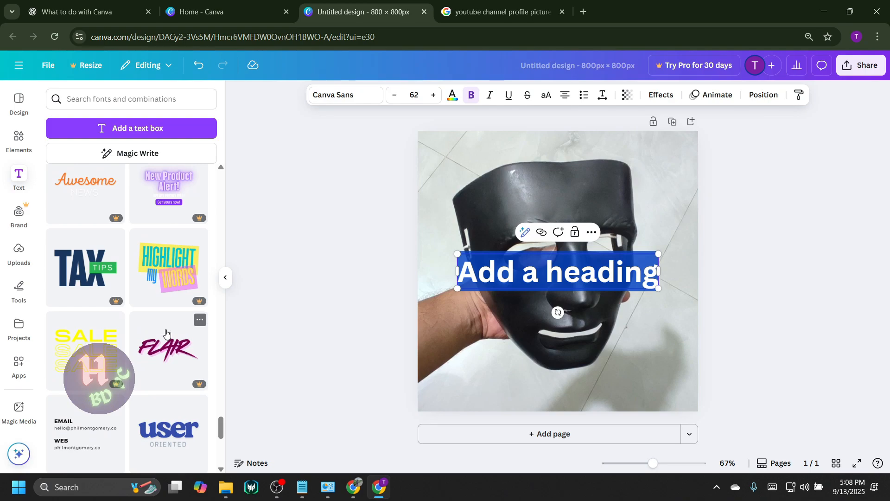
scroll(160, 330, down, 6)
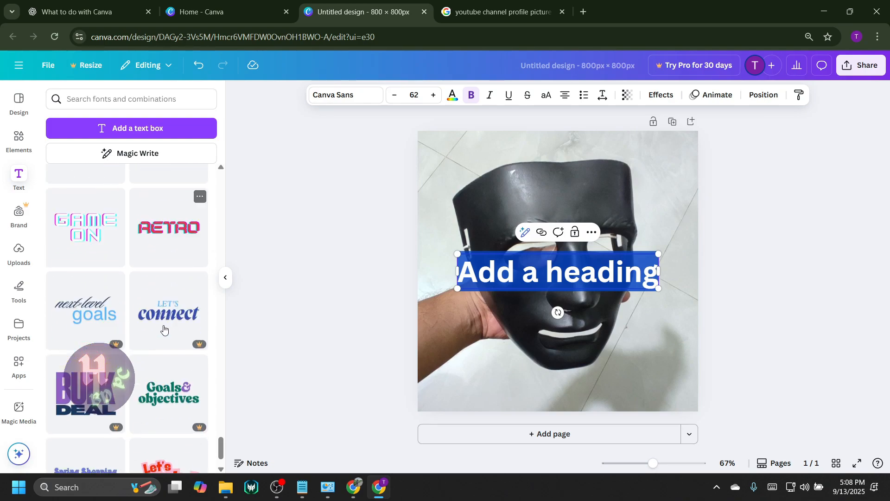
scroll(164, 329, down, 4)
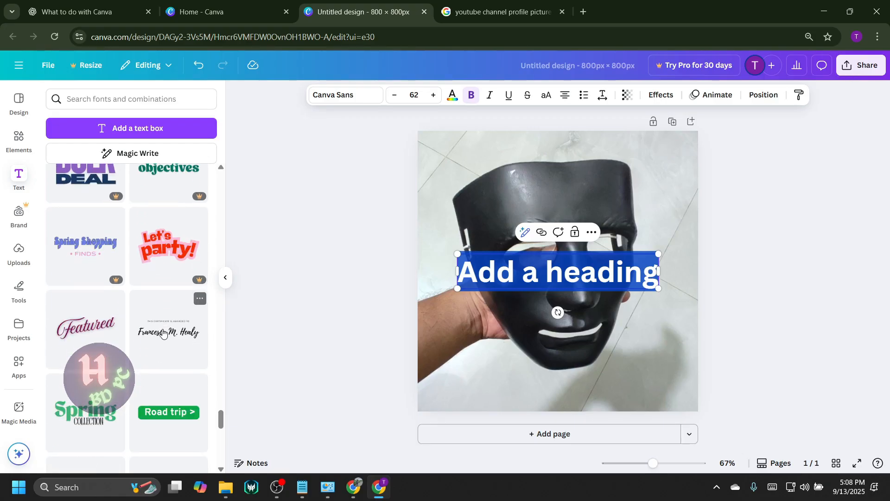
scroll(163, 332, down, 2)
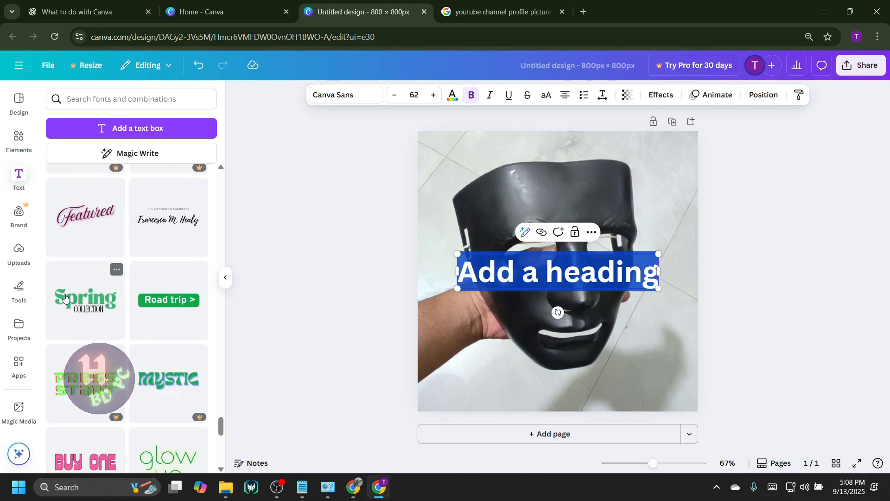
Add the green "Spring COLLECTION" font combination and place it at the lower edge of the page, below the mask's chin.
click(92, 303)
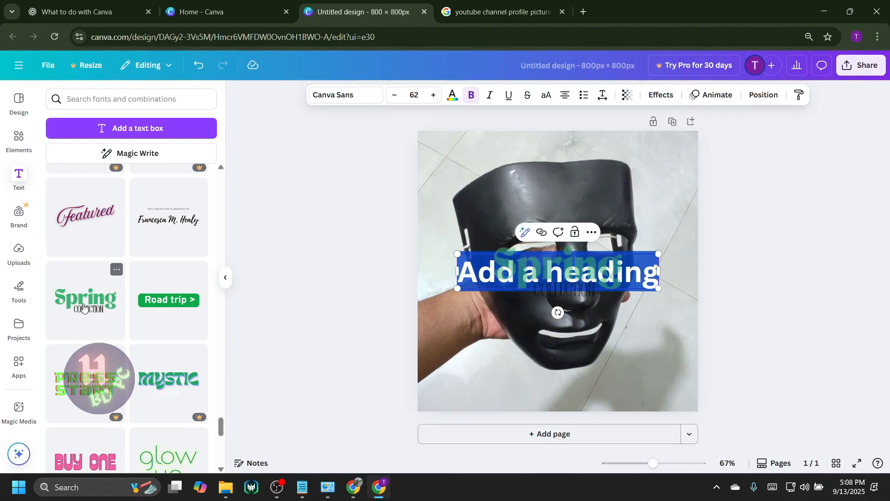
drag(568, 265, 554, 372)
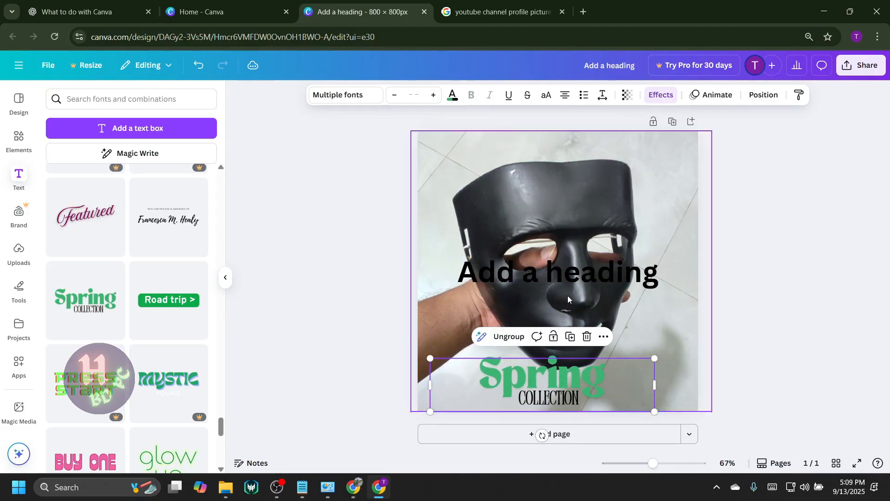
Delete the "Add a heading" text box from the middle of the photo.
click(567, 283)
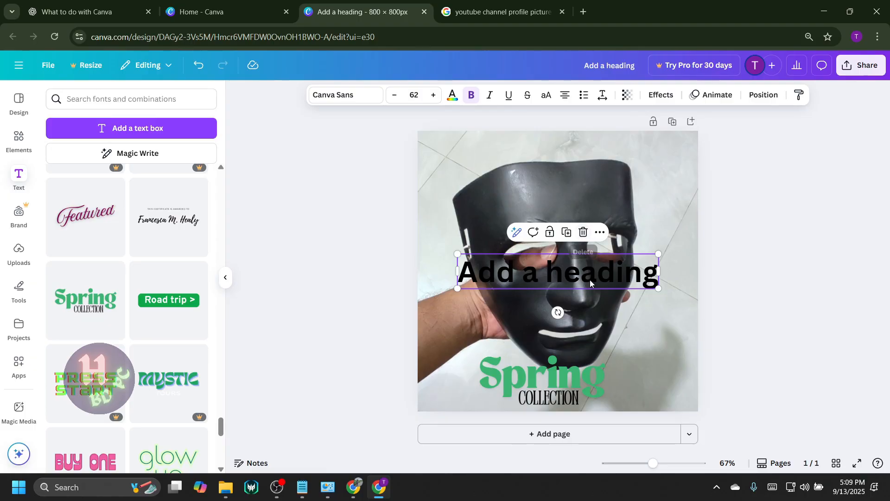
click(674, 255)
click(612, 276)
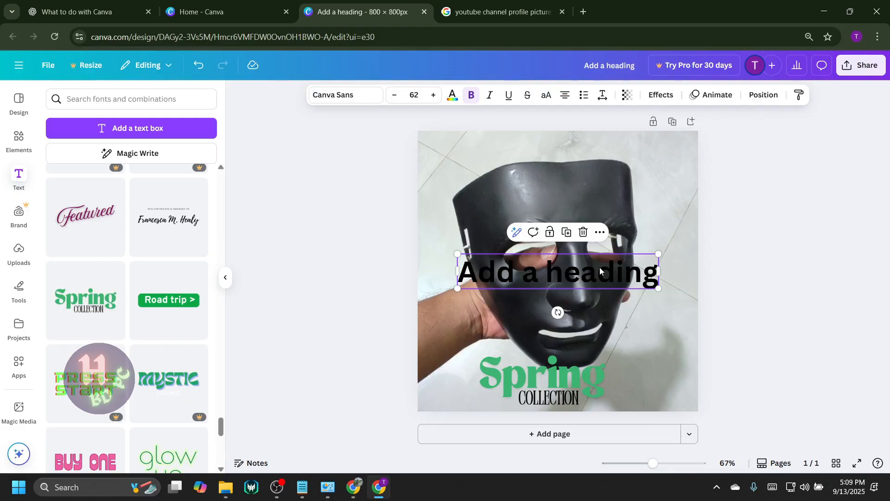
click(583, 234)
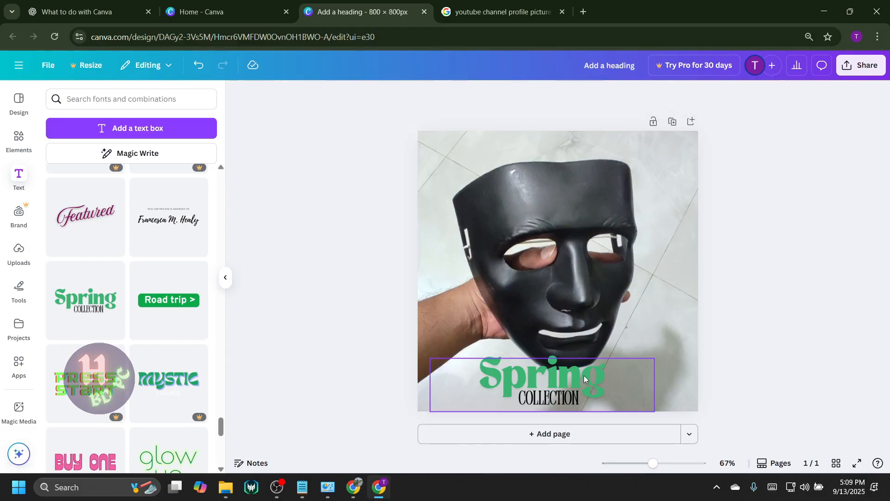
Replace the word "Spring" in the font combination with "H" and leave the text group.
click(570, 379)
double_click(482, 384)
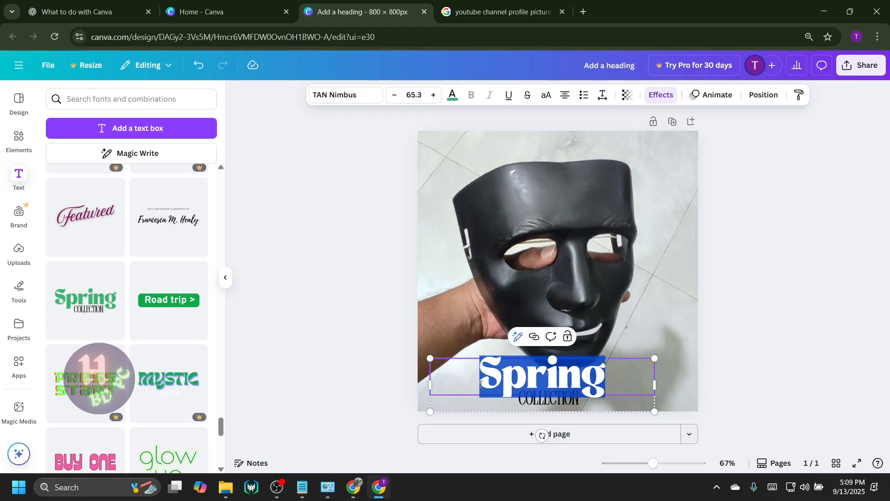
text(H)
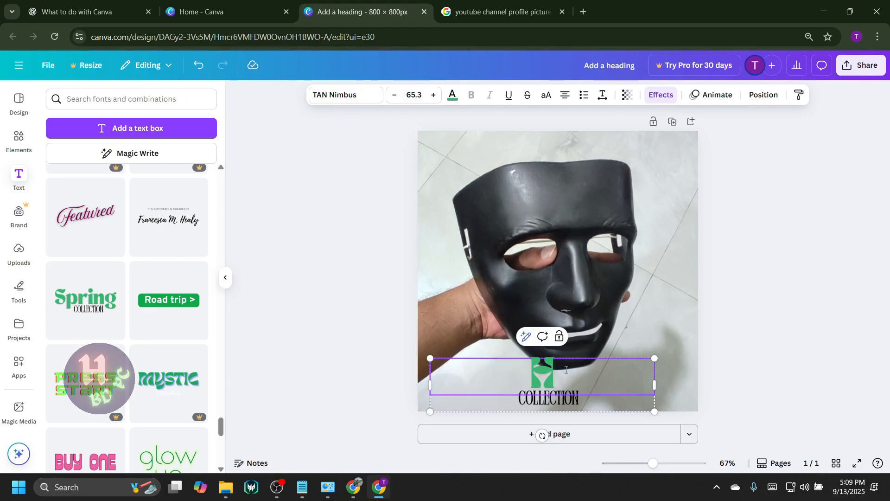
drag(561, 376, 537, 388)
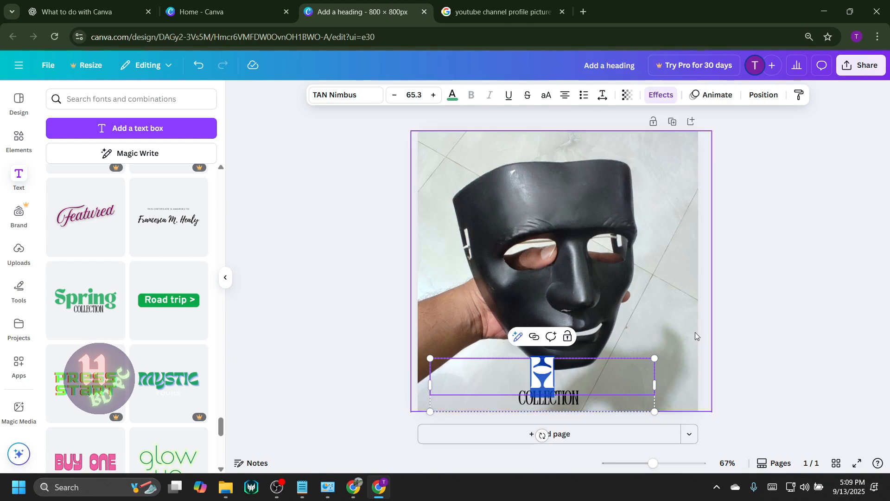
click(635, 369)
click(554, 369)
click(554, 369)
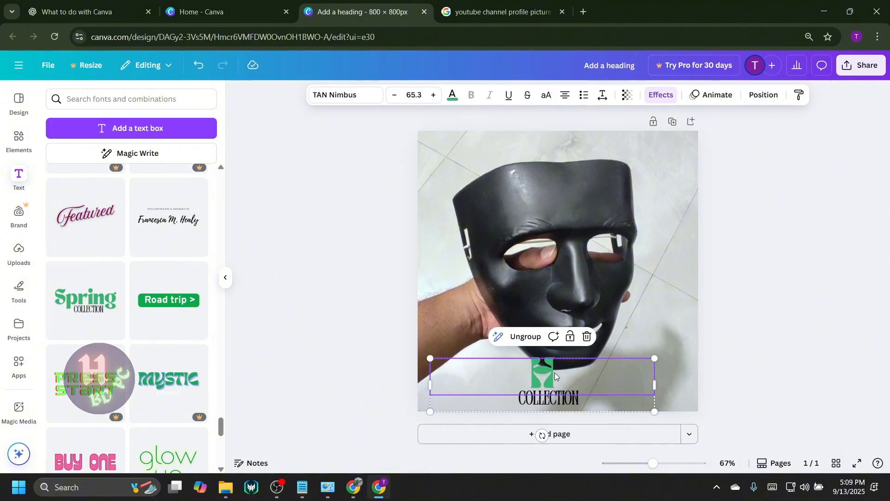
click(672, 359)
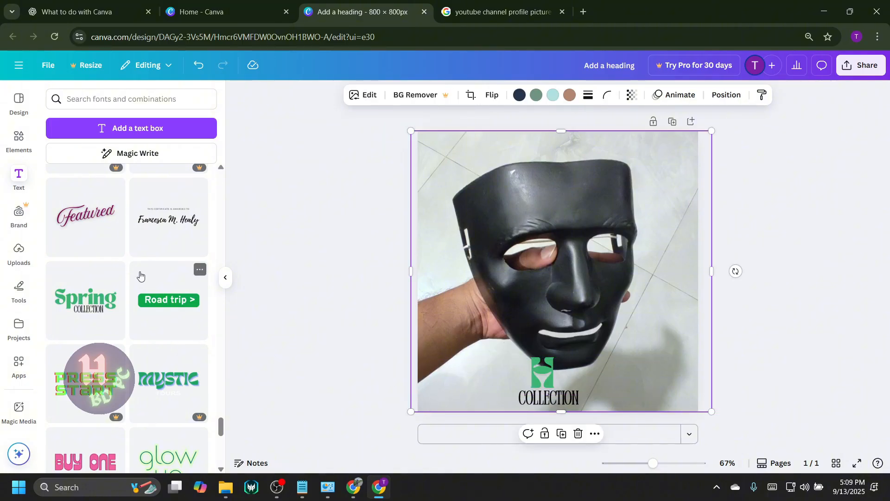
Ungroup the text combination at the page's lower edge and delete its word "COLLECTION".
click(562, 397)
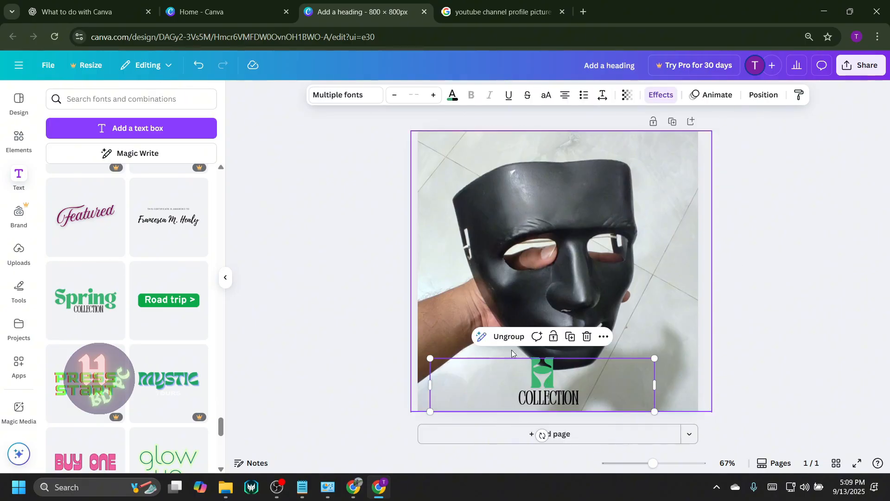
click(696, 346)
click(549, 381)
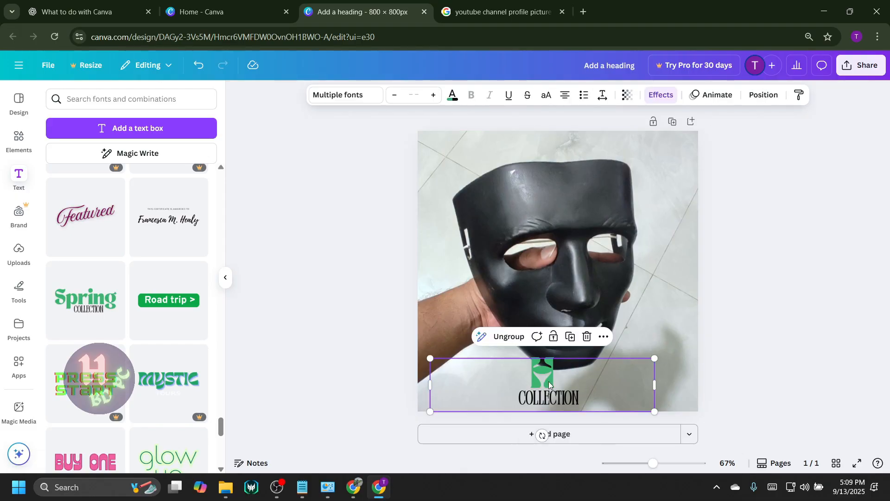
click(511, 337)
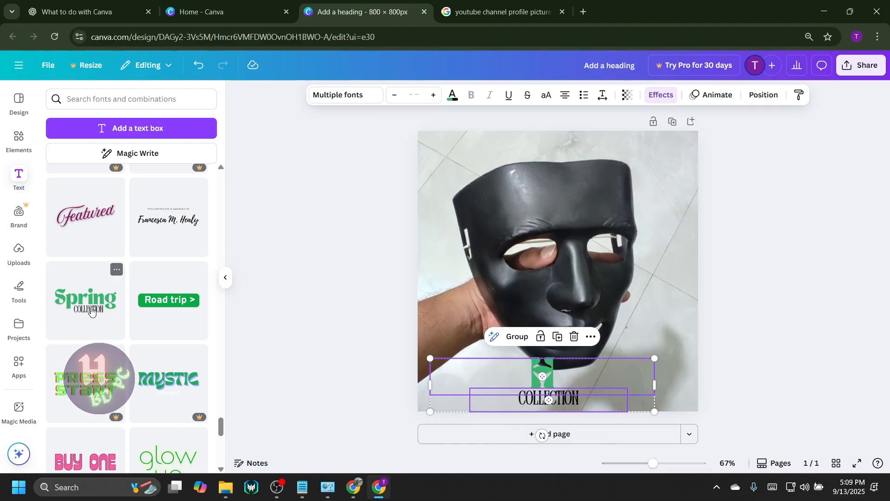
click(672, 366)
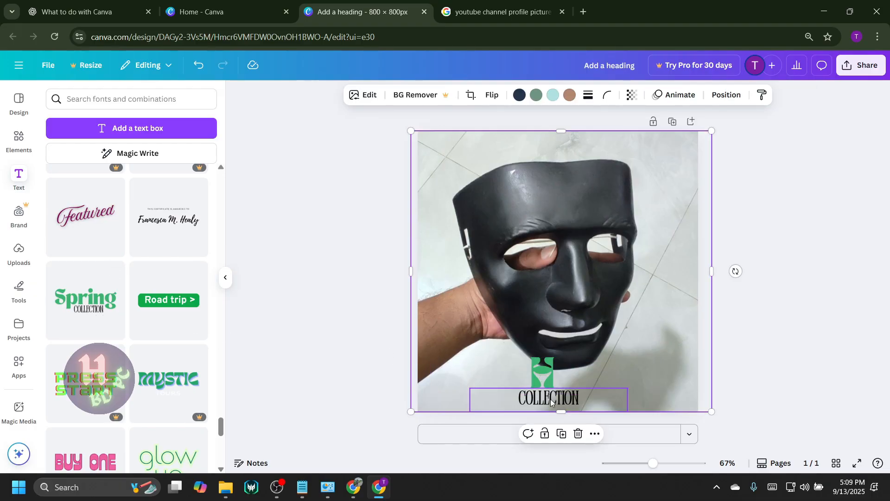
click(540, 402)
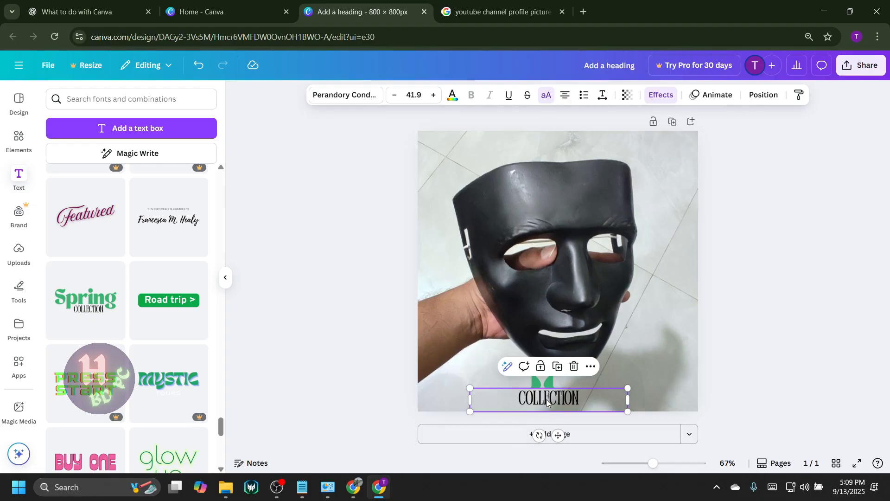
click(571, 367)
Set the remaining letter "H" in the Handwriting font Celandine, trying out Playwrite US Modern and Beth Ellen first.
click(528, 374)
double_click(542, 377)
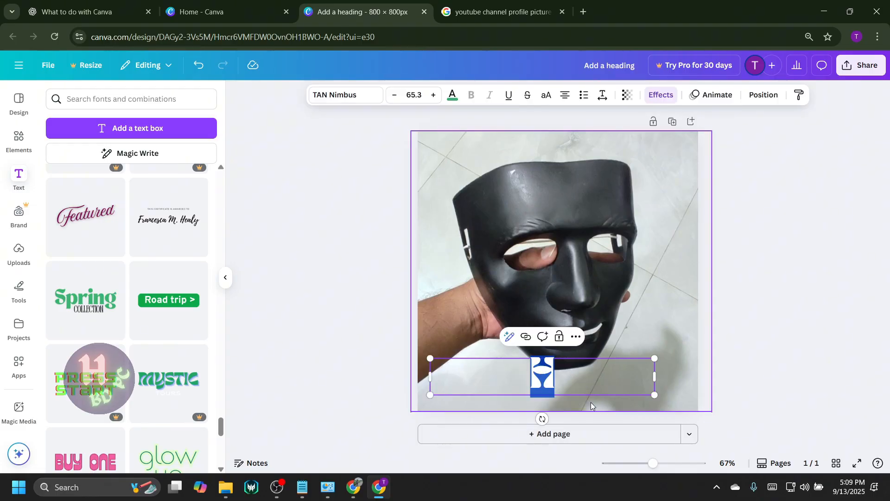
click(573, 378)
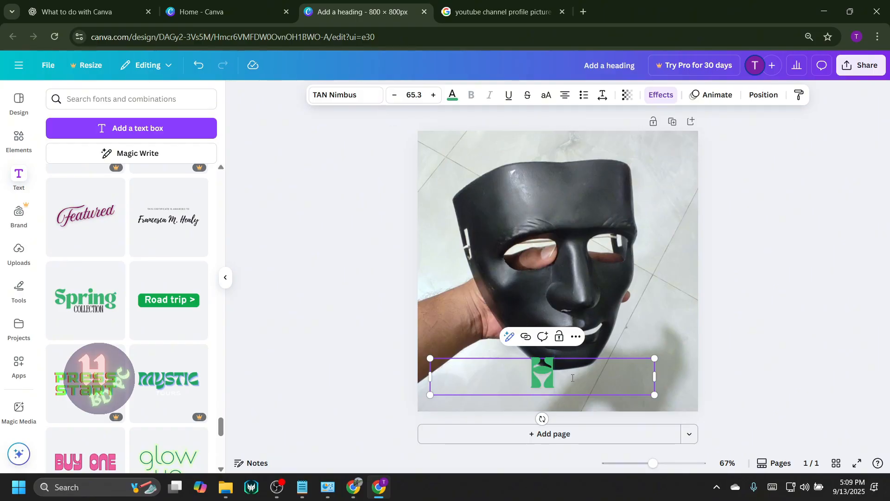
drag(572, 378, 526, 375)
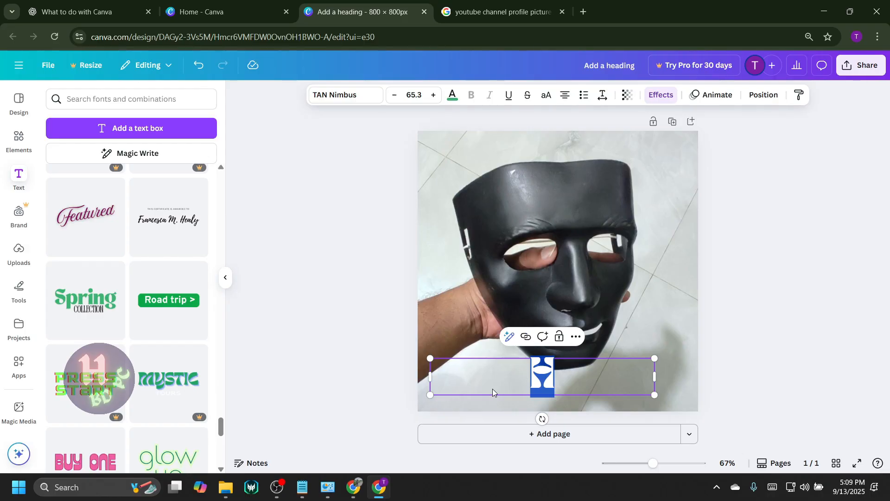
click(350, 97)
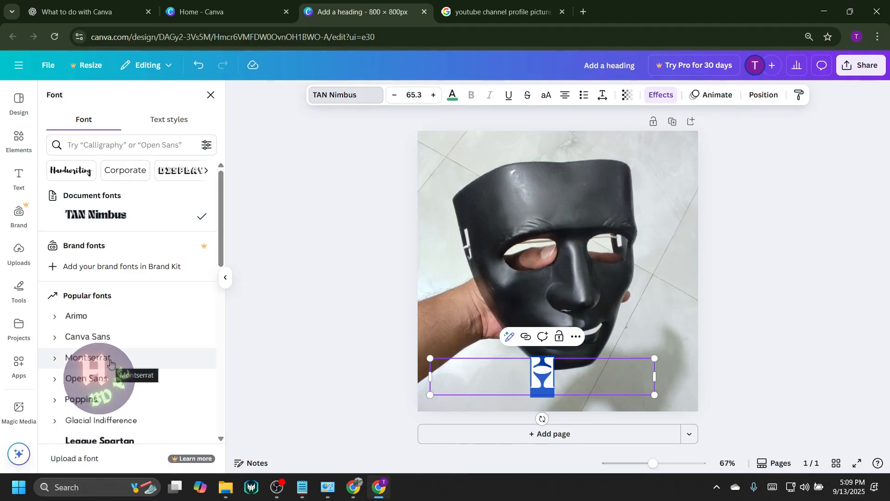
click(72, 171)
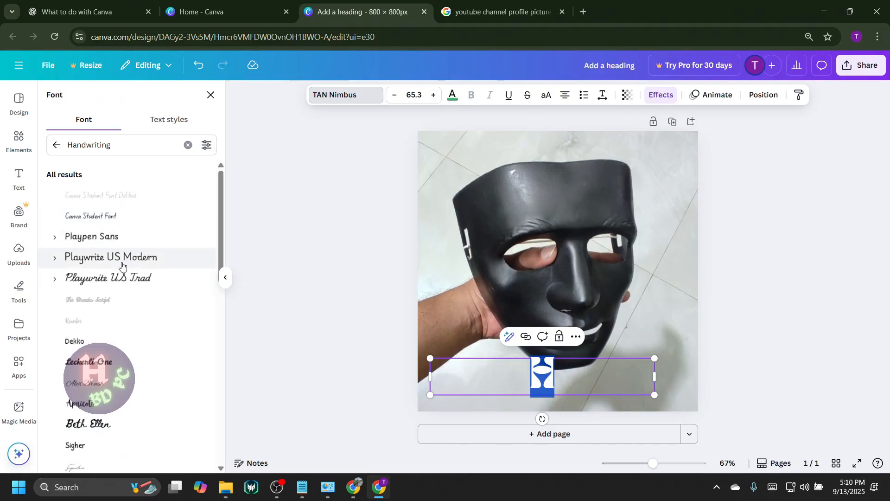
click(111, 258)
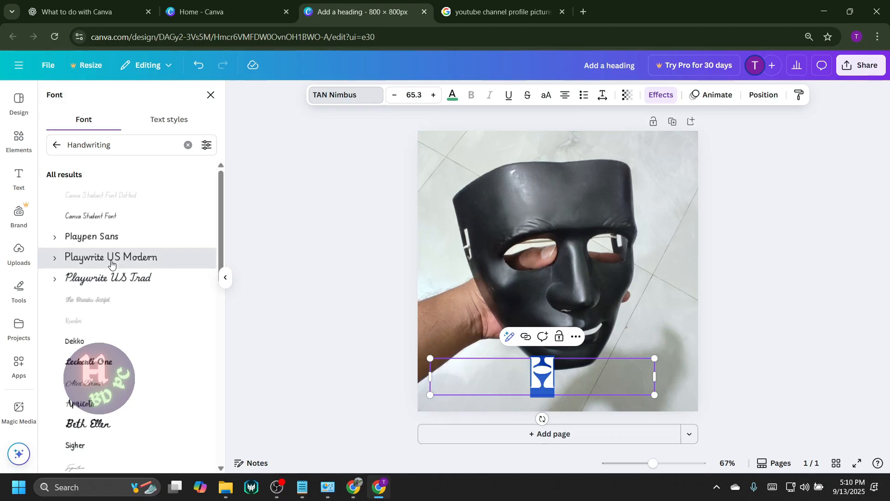
scroll(118, 297, down, 3)
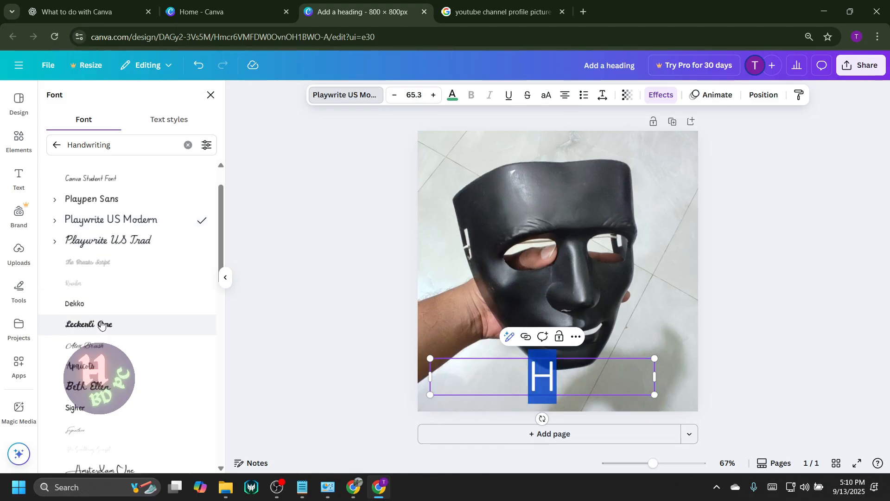
scroll(99, 252, down, 2)
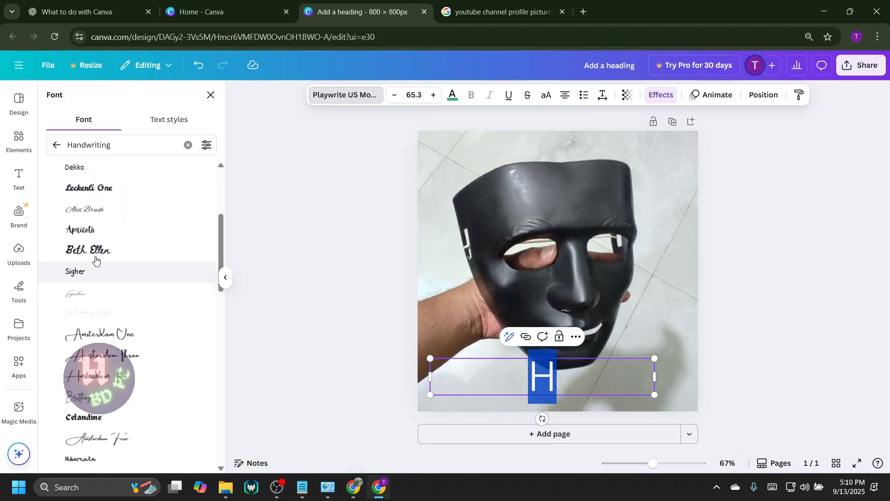
click(94, 253)
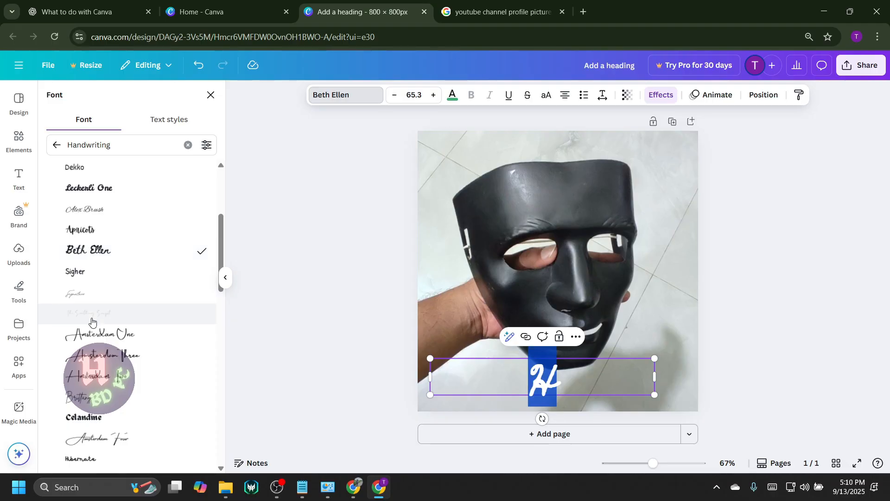
scroll(104, 303, down, 3)
click(104, 304)
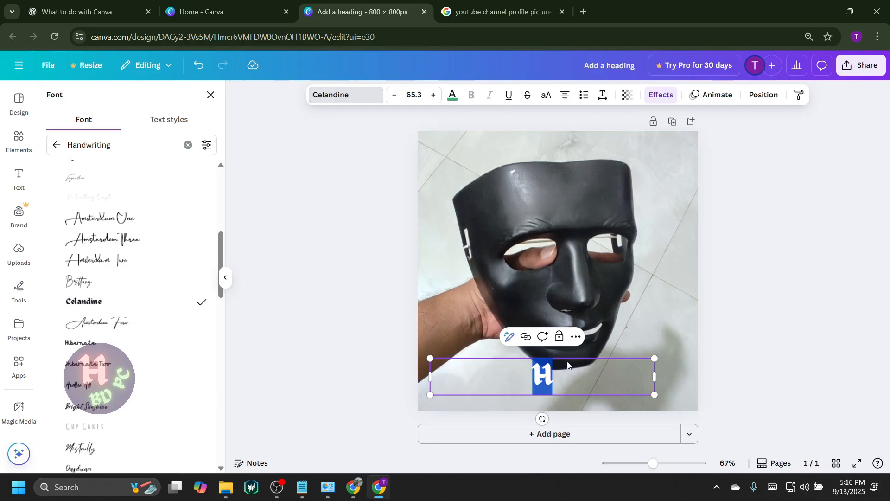
Change the text colour of the letter "H" to the coral red from the default solid colours and deselect it.
click(455, 102)
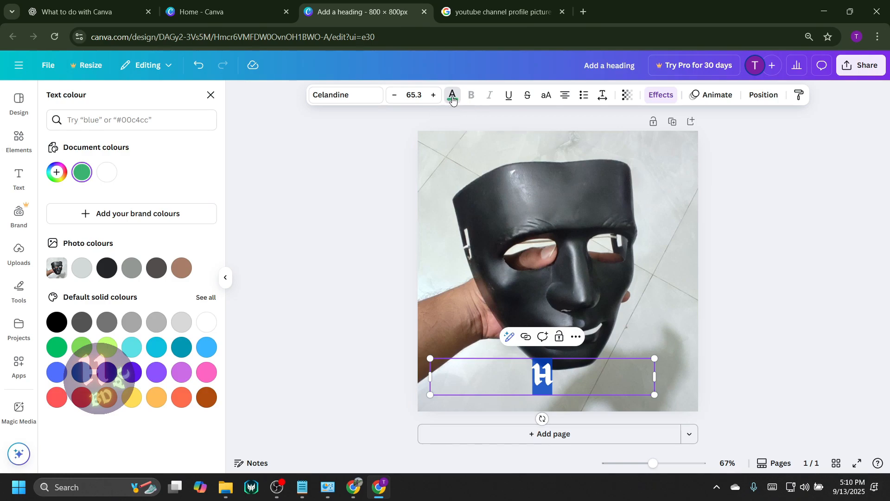
click(451, 99)
click(453, 99)
click(56, 401)
click(663, 361)
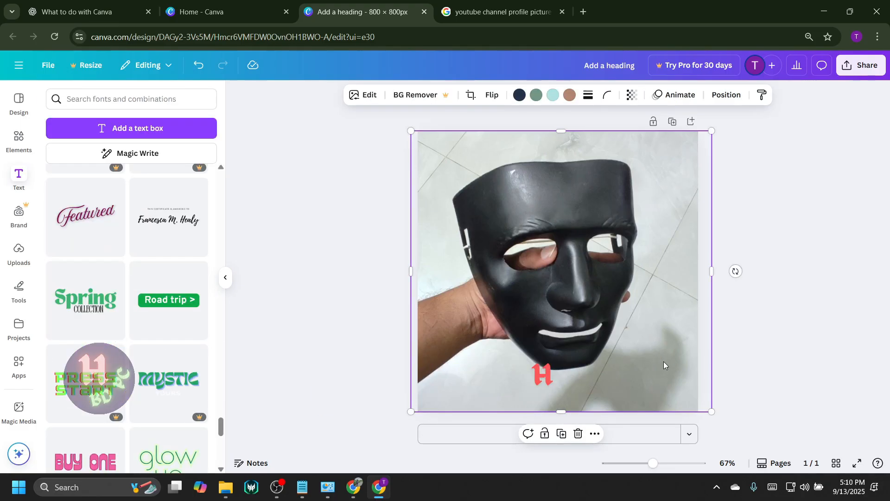
Narrow the text box of the "H", enlarge the letter to about size 136 and place it in the photo's lower-right corner.
click(524, 386)
drag(577, 381, 690, 300)
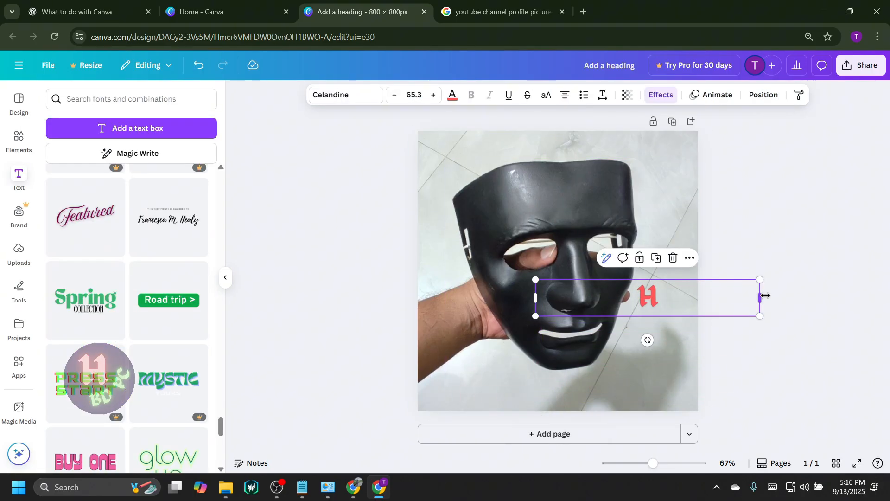
drag(759, 297, 703, 342)
drag(662, 305, 639, 369)
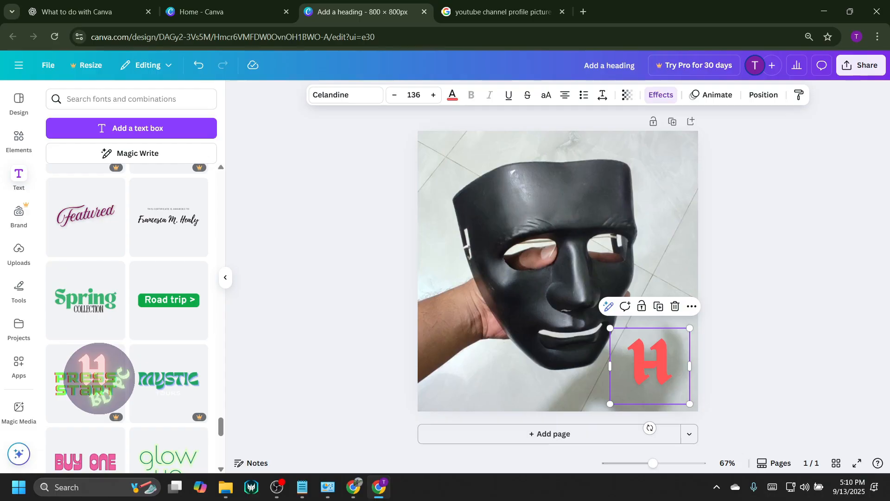
Search the elements for "shape", add the black circle and place it over the "H" in the photo's lower-right corner.
click(19, 140)
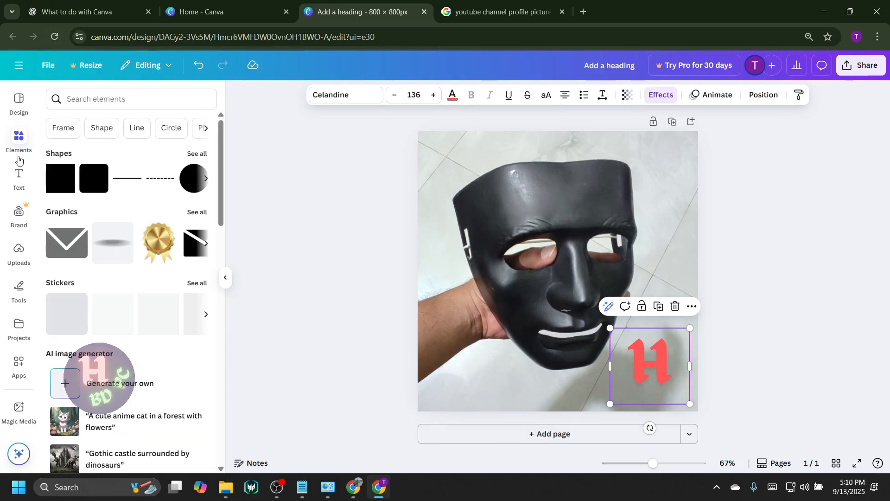
click(92, 99)
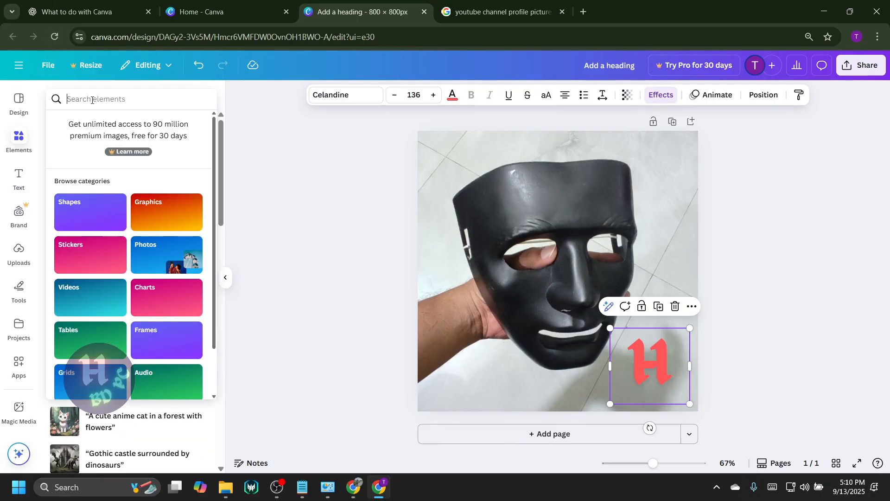
text(sha)
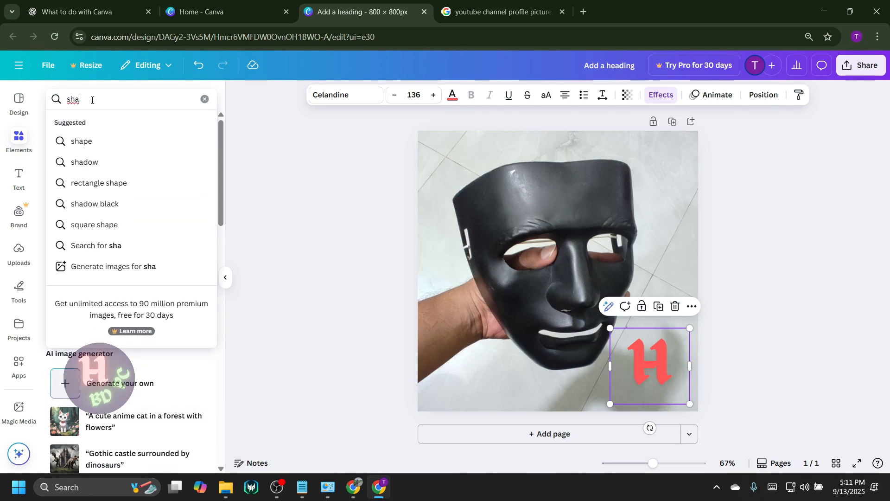
text(pe)
key(Return)
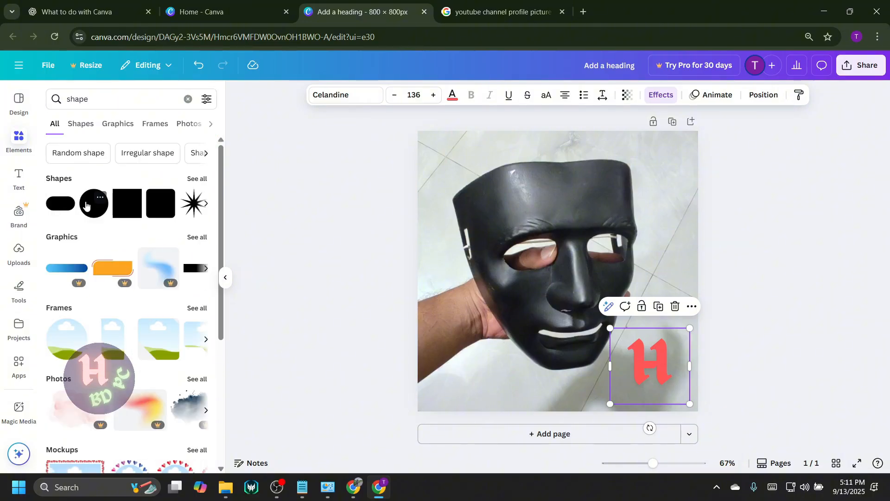
click(91, 217)
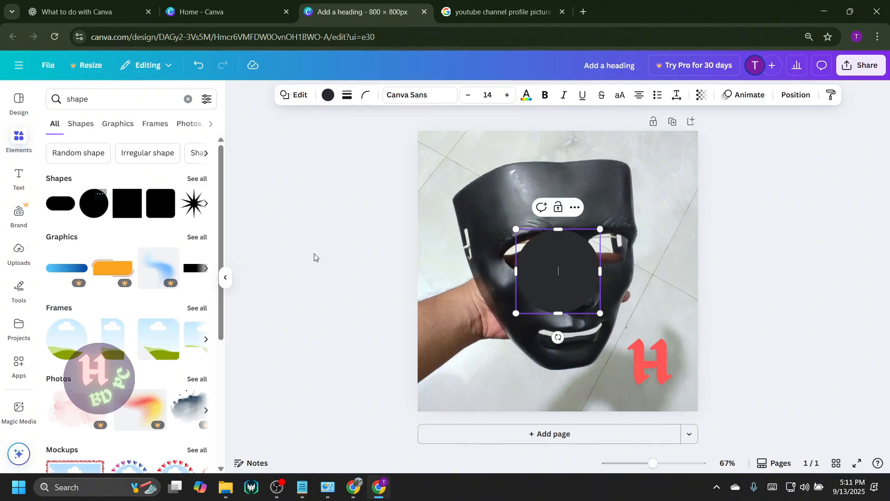
drag(570, 294, 662, 386)
click(738, 401)
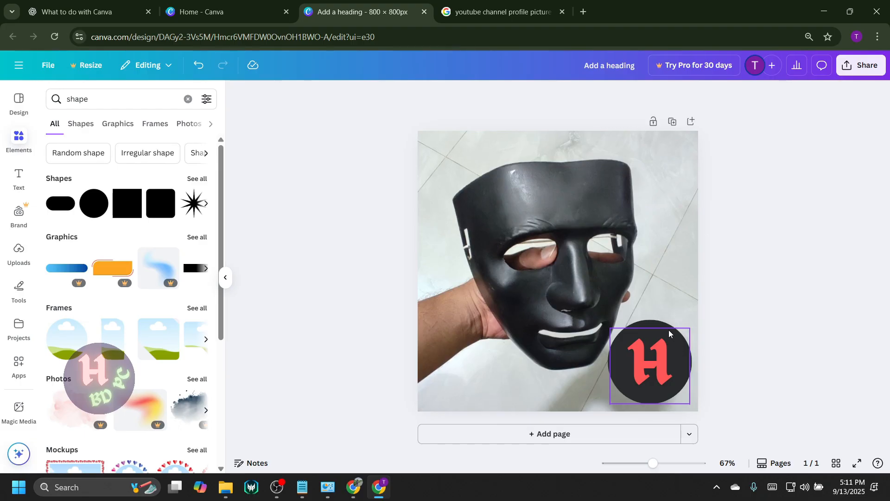
Send the letter "H" to the back of the layer order.
click(663, 360)
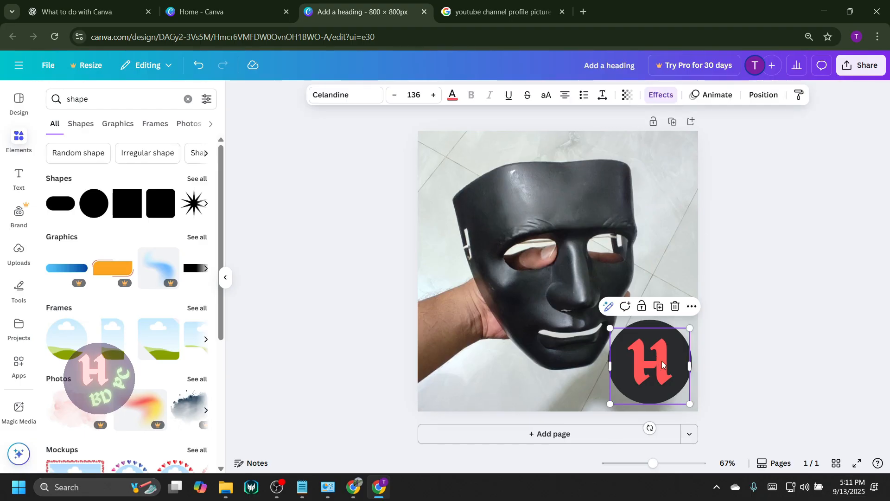
click(763, 95)
click(153, 174)
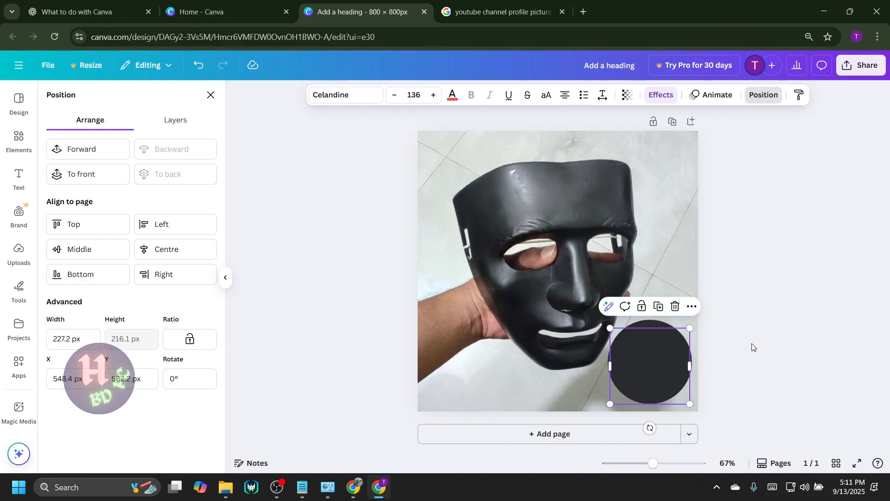
click(780, 329)
Reorder the layers to put the letter "H" at the top, above the black circle and the mask photo.
mouse_move(647, 357)
mouse_down()
mouse_move(550, 366)
mouse_move(585, 355)
mouse_move(661, 360)
mouse_up()
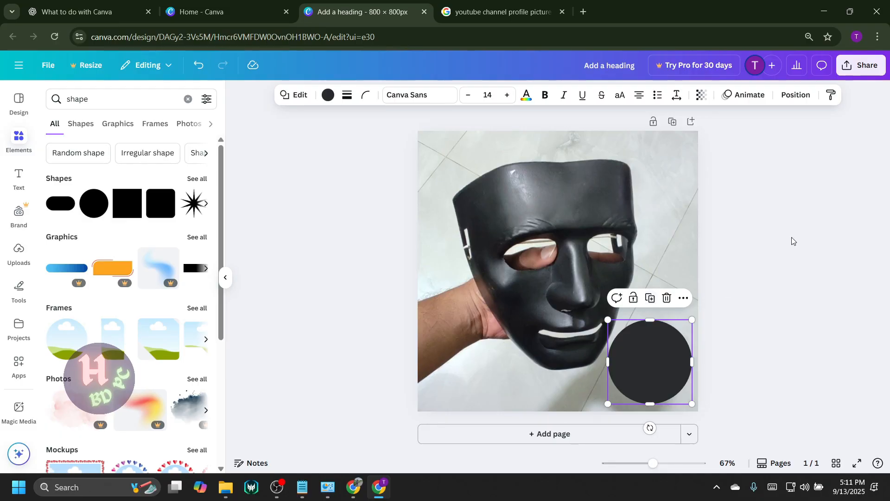
click(795, 97)
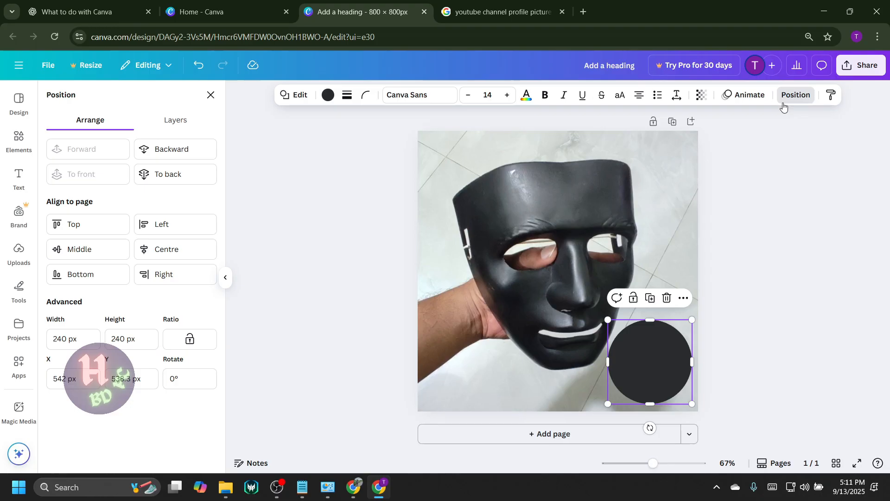
click(185, 125)
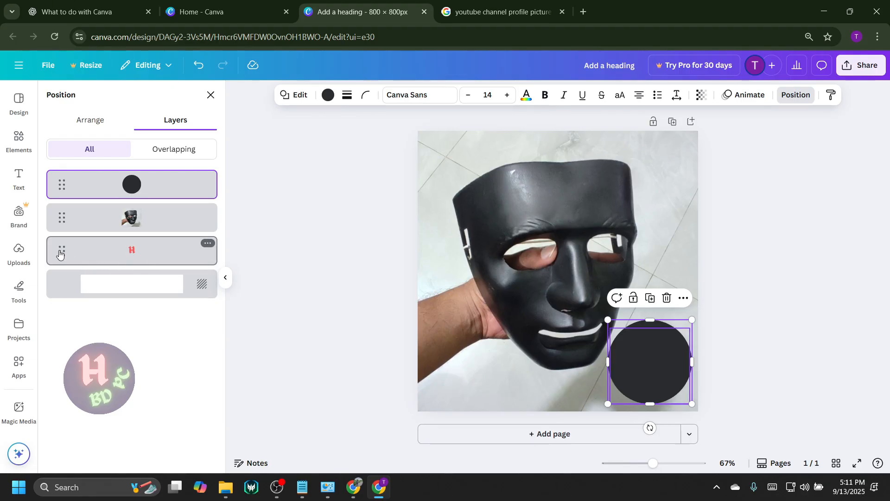
drag(61, 249, 62, 176)
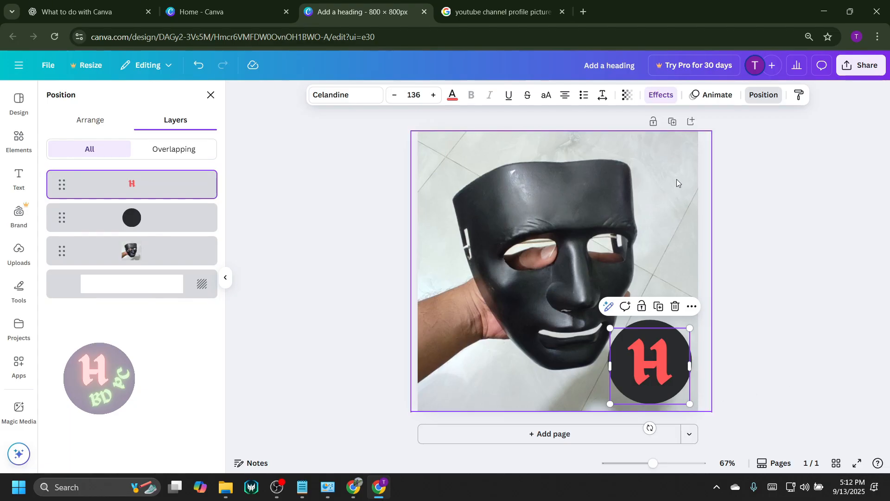
Apply the Neon text effect with an intensity of about 50 to the letter "H", trying the Outline effect first.
click(662, 96)
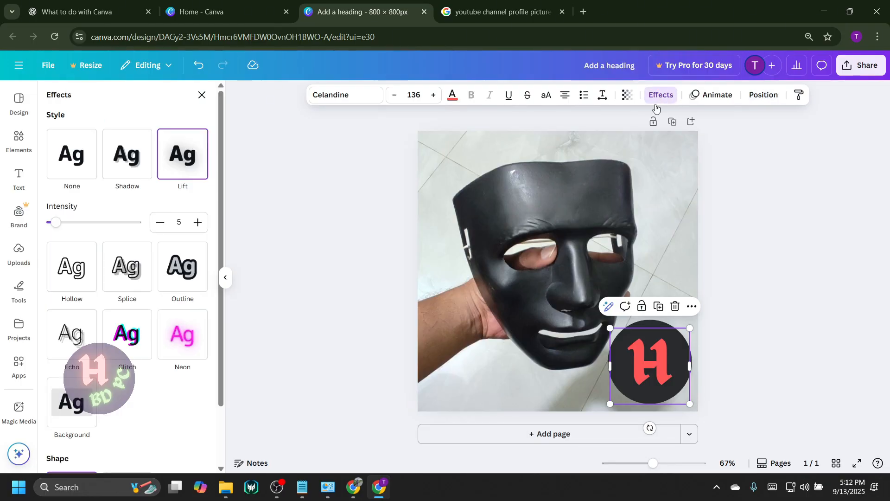
click(183, 275)
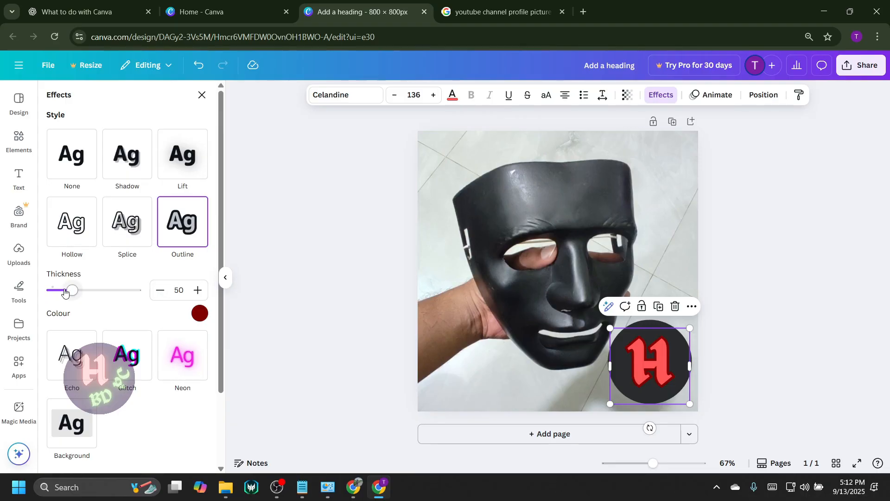
mouse_move(72, 290)
mouse_down()
mouse_move(101, 293)
mouse_move(60, 299)
mouse_move(69, 304)
mouse_up()
click(187, 369)
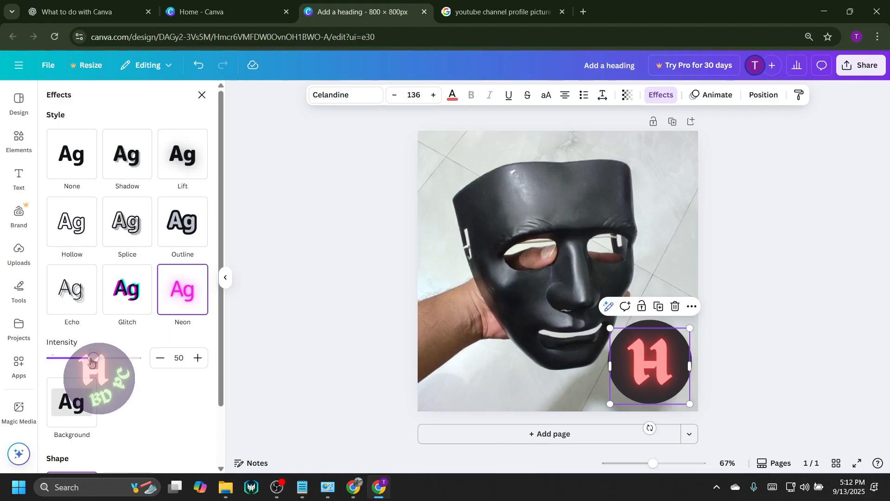
drag(94, 357, 94, 365)
click(774, 355)
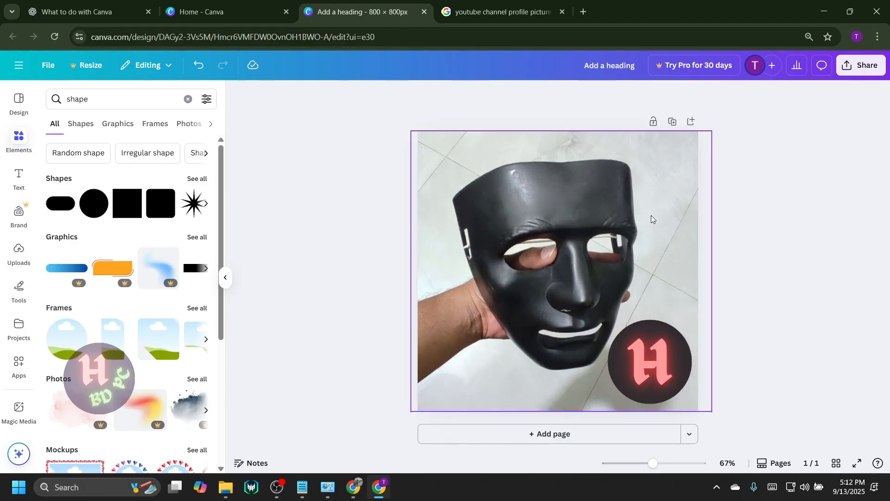
Download the finished 800 × 800 px design as a PNG file.
click(842, 68)
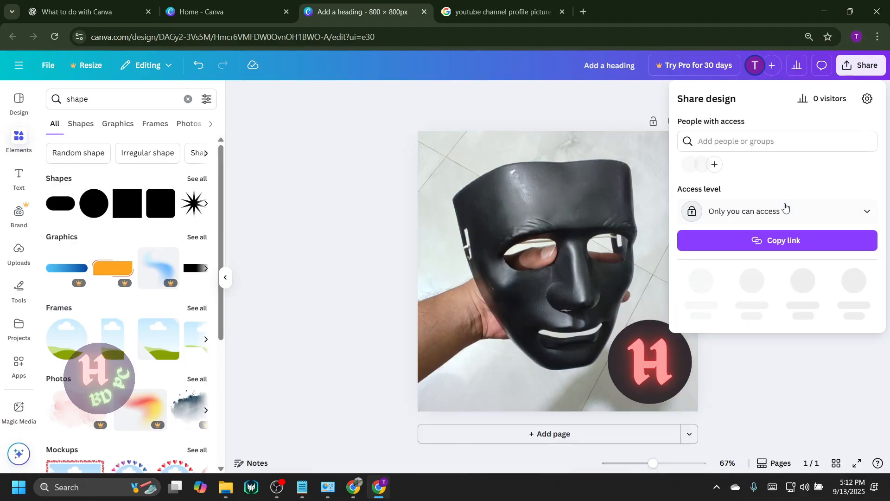
click(762, 344)
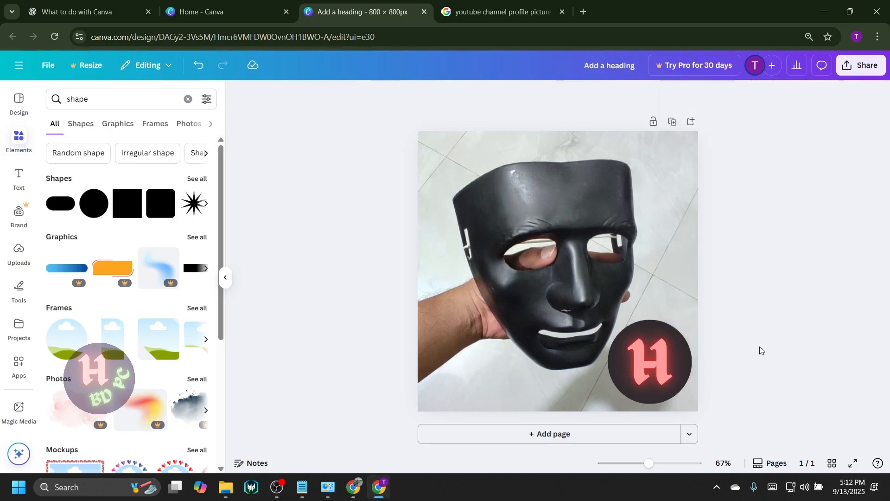
click(846, 67)
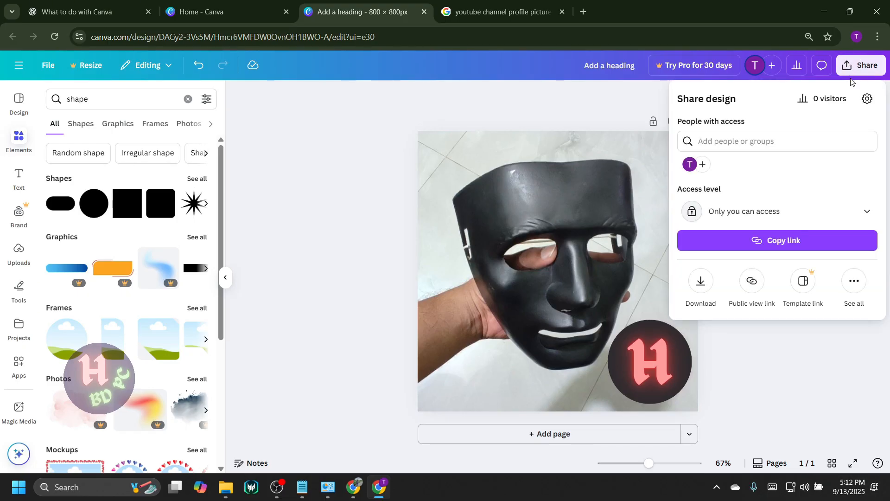
click(700, 285)
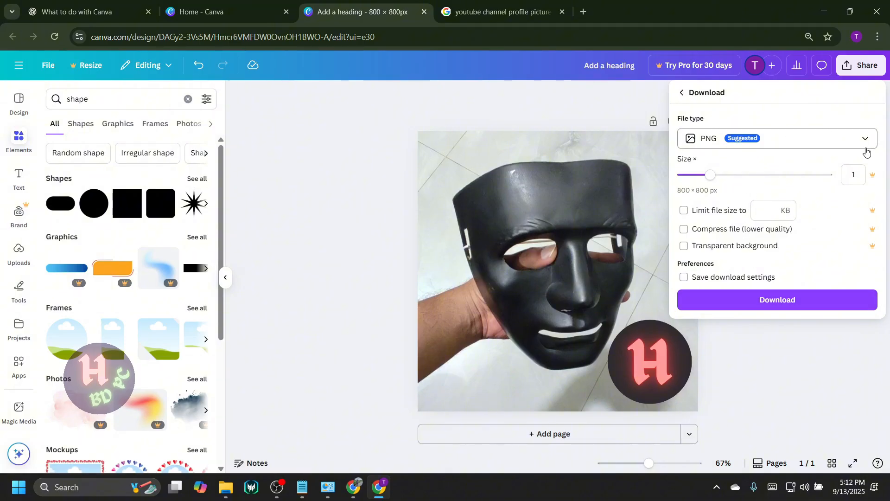
click(868, 141)
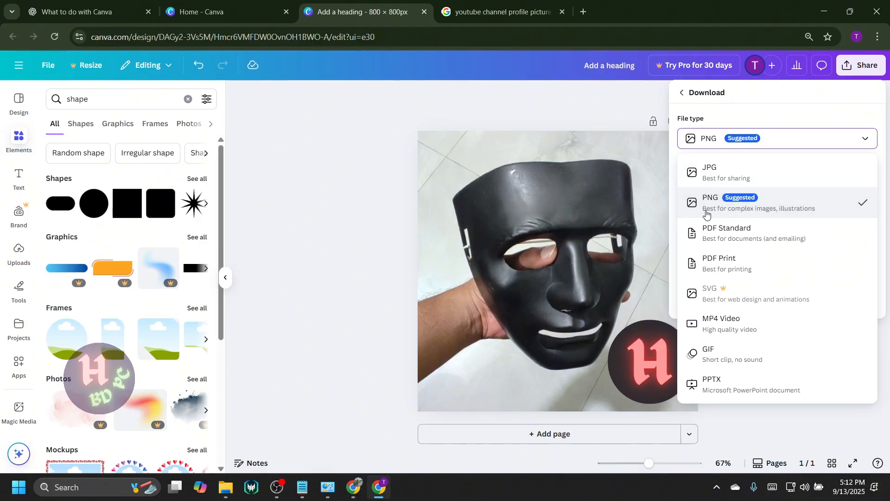
click(757, 213)
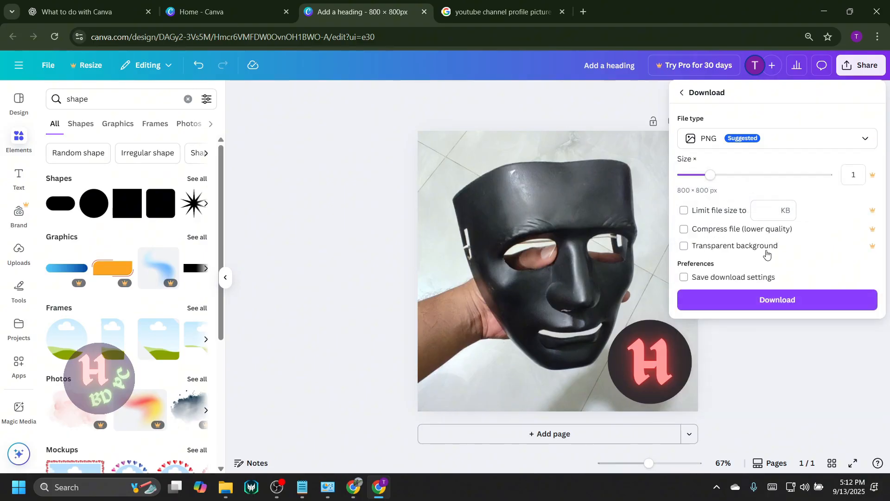
click(759, 304)
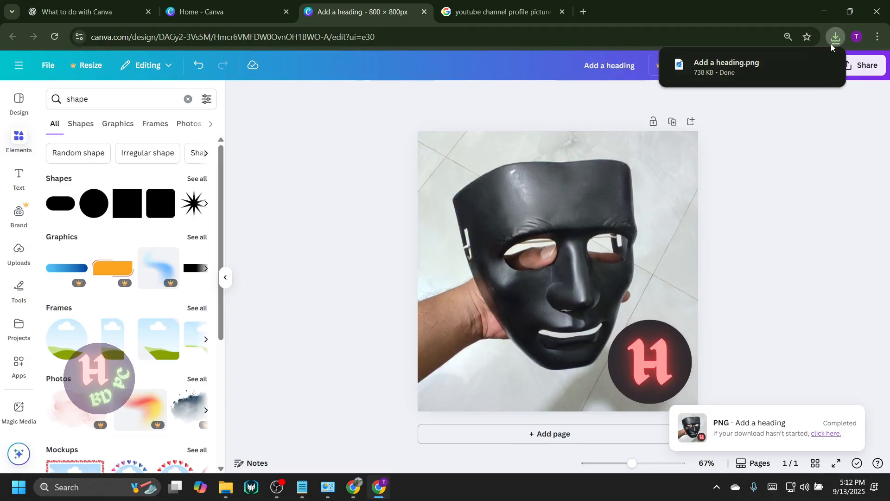
Show the downloaded "Add a heading.png" in its File Explorer folder and rename it to "H BD PC.png".
mouse_move(725, 59)
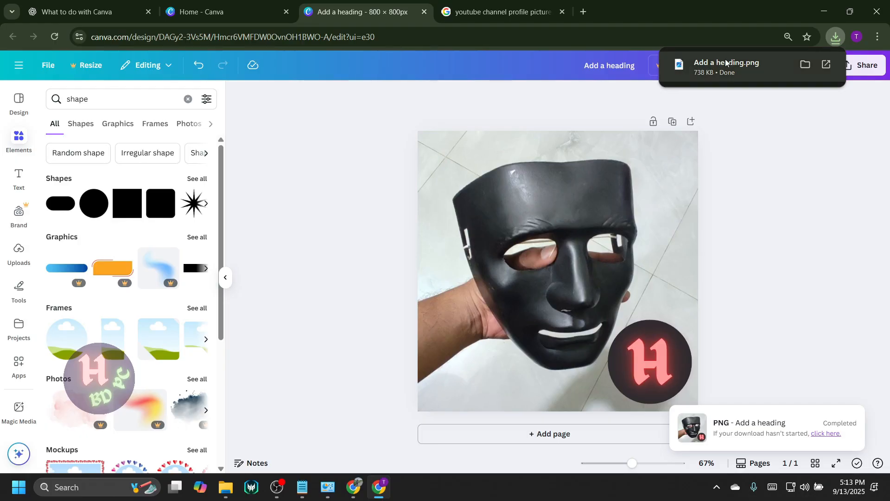
click(806, 66)
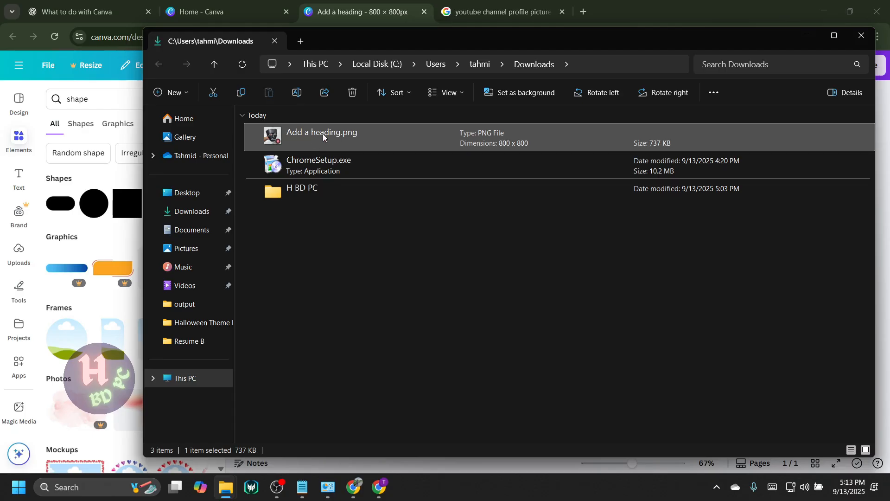
click(322, 132)
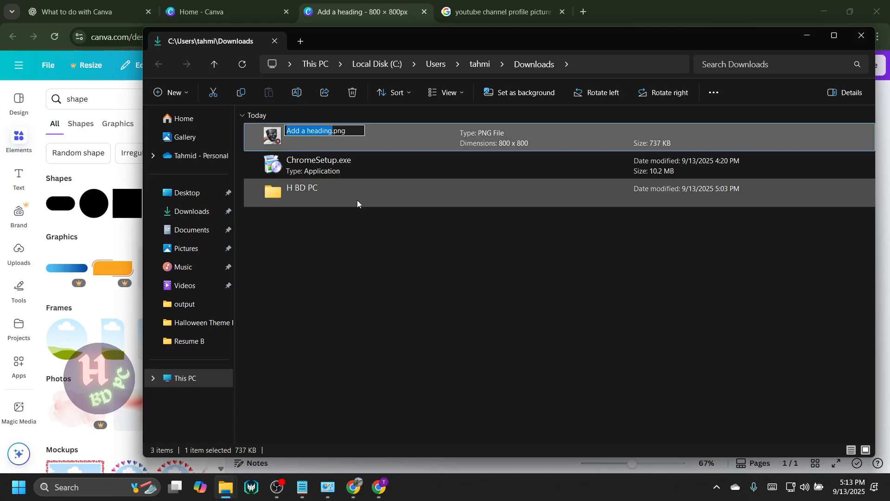
click(377, 153)
click(330, 134)
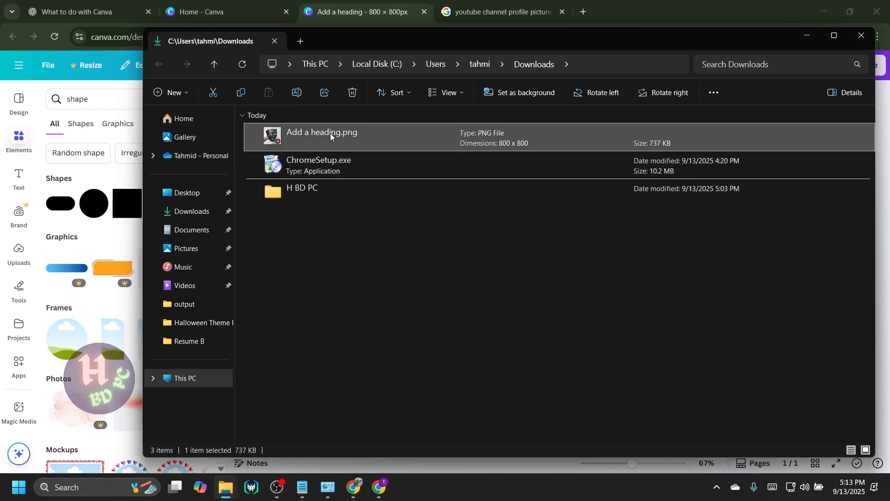
click(328, 131)
click(379, 255)
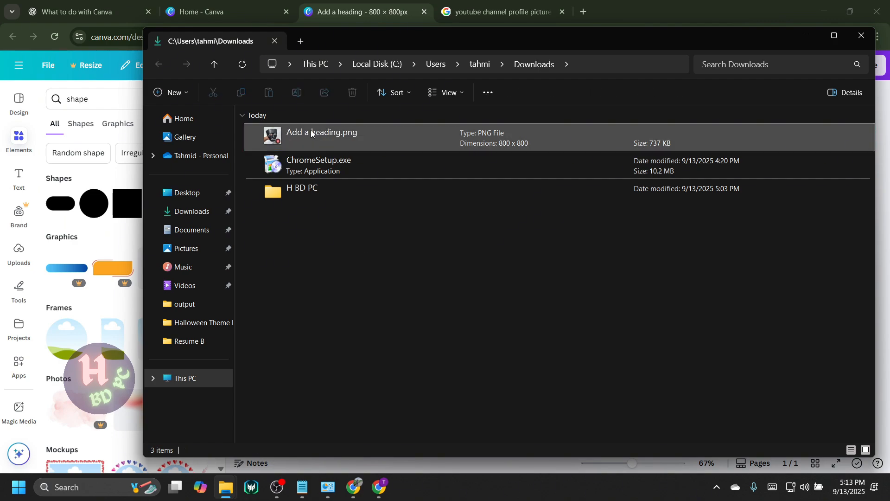
click(315, 132)
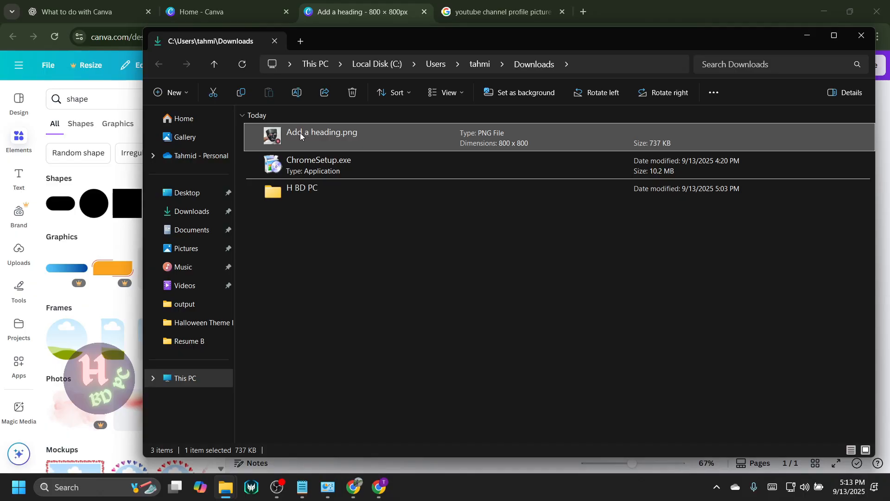
right_click(299, 132)
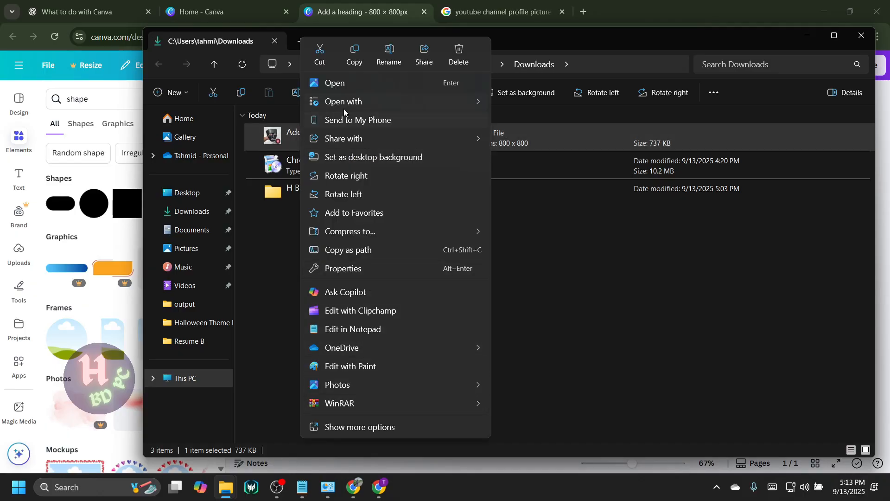
click(389, 52)
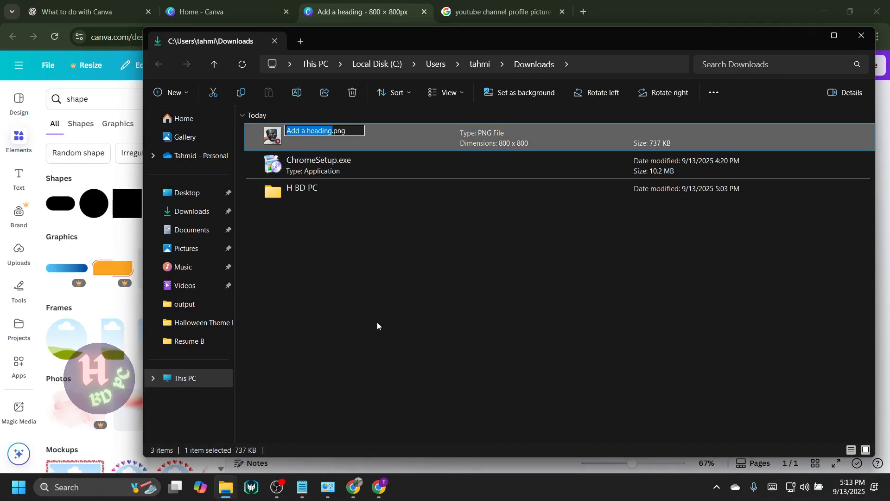
text(H BD PC)
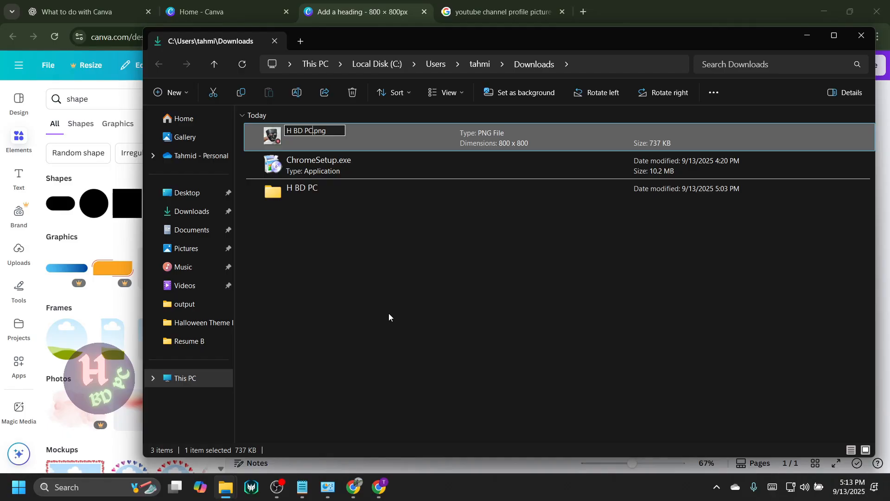
click(387, 307)
Move the renamed PNG into the "H BD PC" folder in Downloads and open that folder.
drag(308, 143, 303, 188)
double_click(301, 157)
drag(301, 145, 291, 165)
Open H BD PC.png in the image viewer and maximize the window to examine the whole profile picture.
double_click(286, 148)
double_click(285, 147)
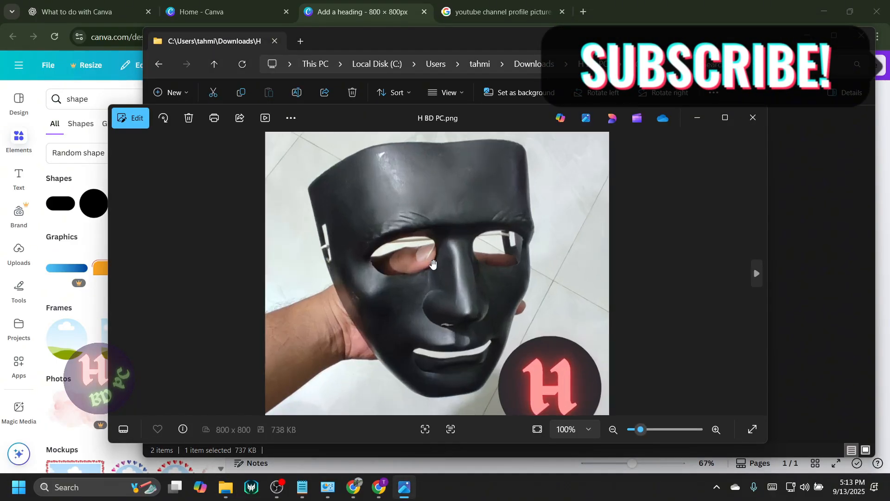
double_click(464, 113)
scroll(563, 241, down, 2)
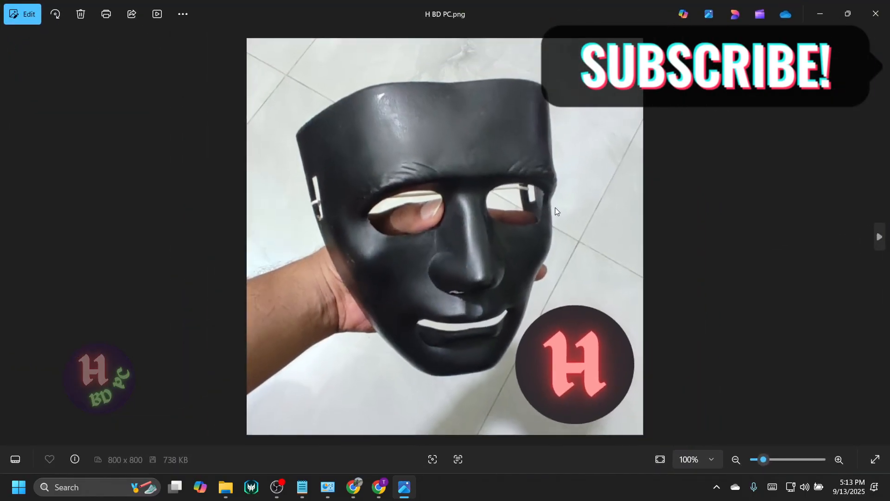